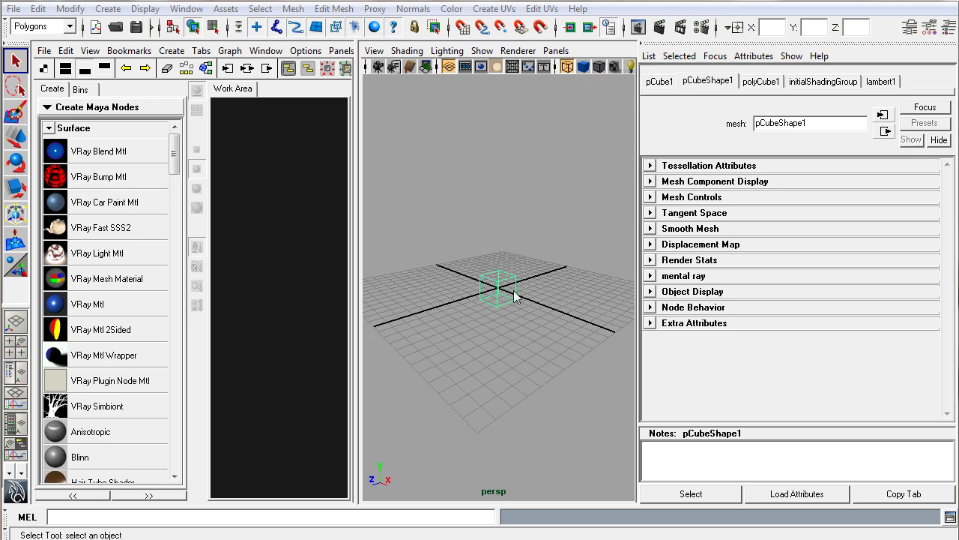
Clear the selection of pCube1 by clicking empty space in the perspective viewport.
{"action": "left_click", "coordinate": [471, 232]}
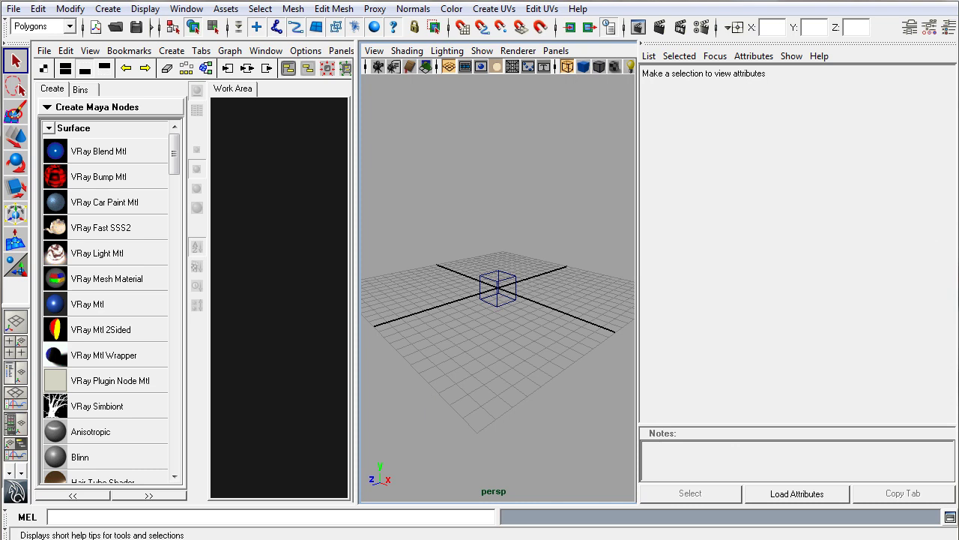
{"action": "key", "text": "alt+Tab"}
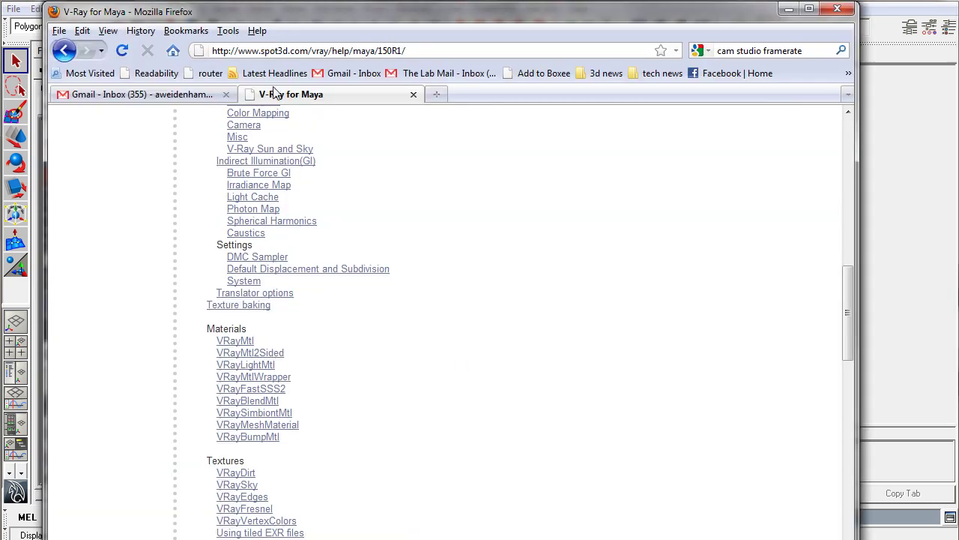
{"action": "left_click", "coordinate": [64, 50]}
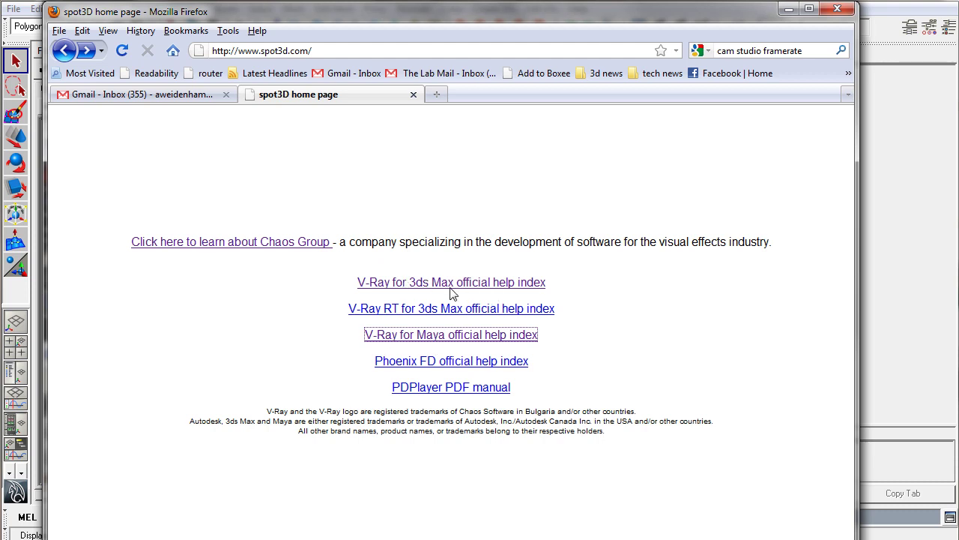
{"action": "left_click_drag", "start_coordinate": [329, 52], "coordinate": [192, 57]}
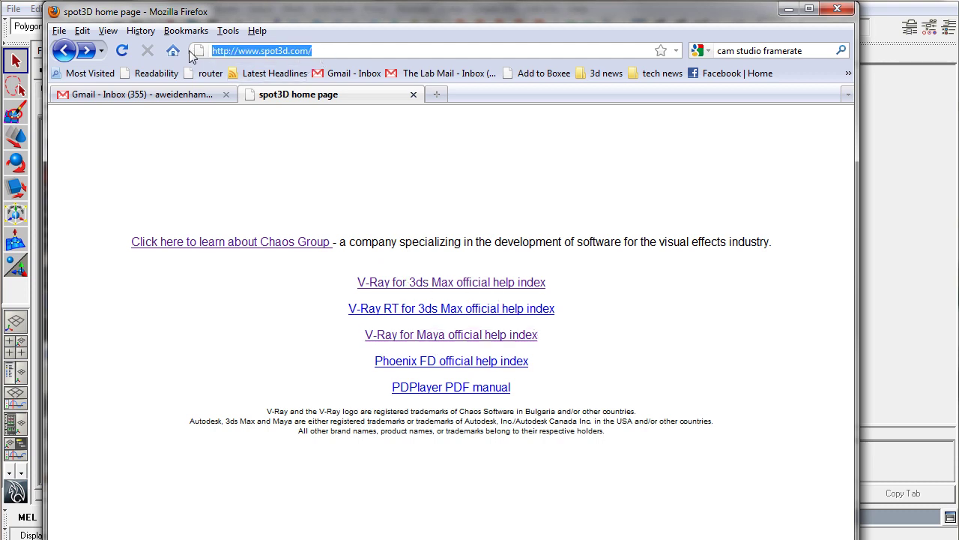
{"action": "left_click", "coordinate": [306, 369]}
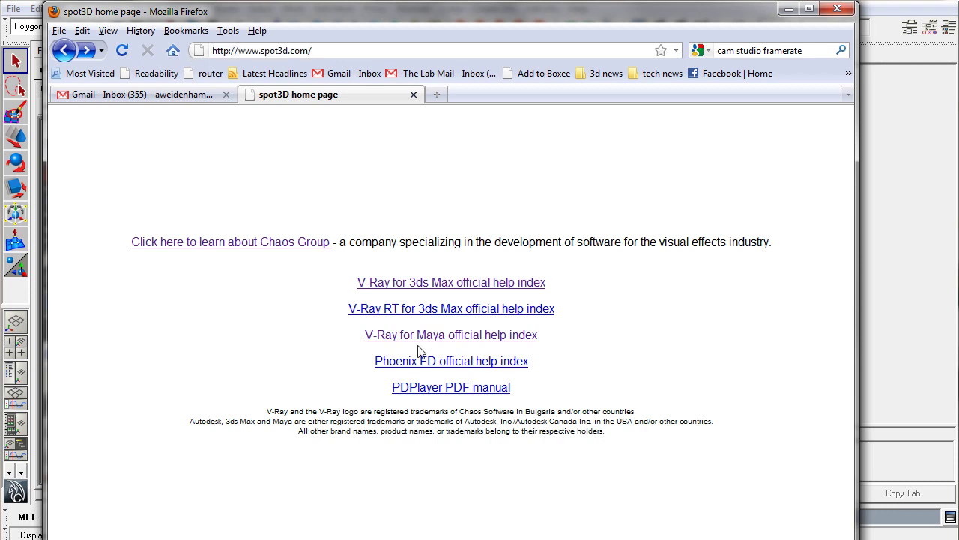
{"action": "left_click", "coordinate": [429, 338]}
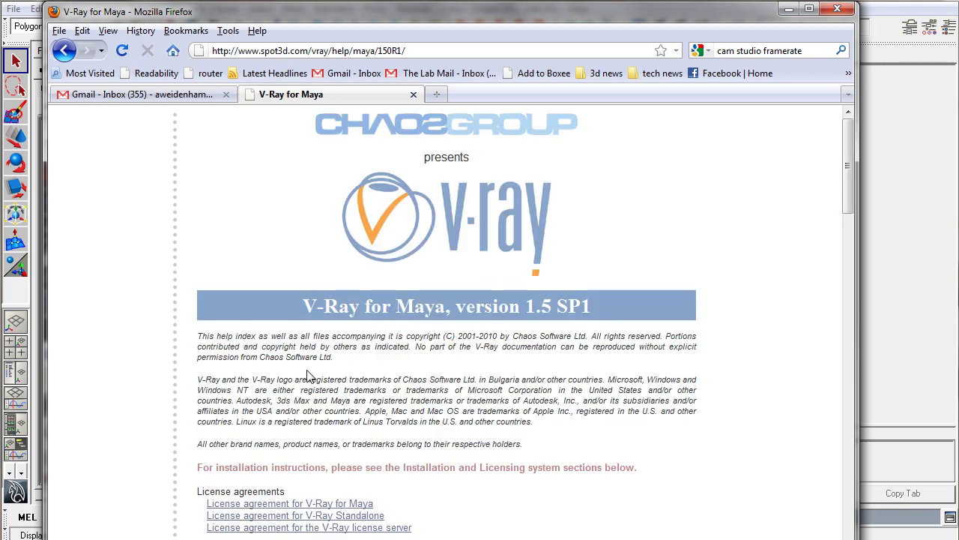
{"action": "scroll", "coordinate": [259, 428], "scroll_direction": "down", "scroll_amount": 15}
{"action": "scroll", "coordinate": [258, 429], "scroll_direction": "up", "scroll_amount": 15}
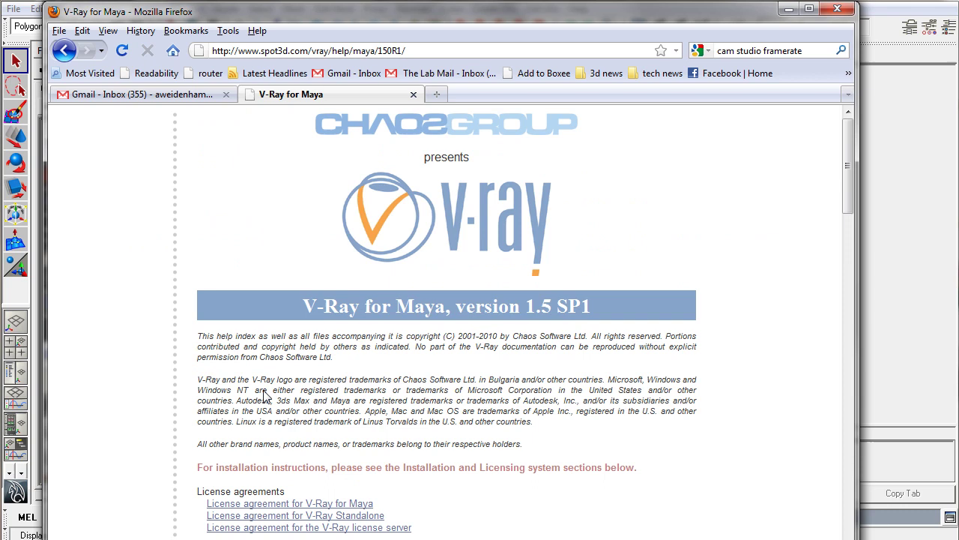
{"action": "scroll", "coordinate": [356, 479], "scroll_direction": "down", "scroll_amount": 20}
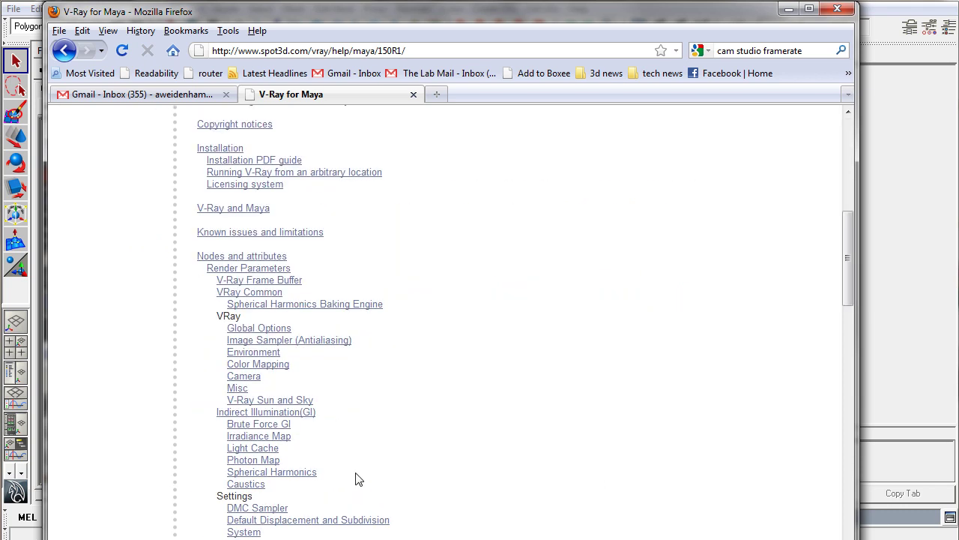
{"action": "scroll", "coordinate": [355, 480], "scroll_direction": "up", "scroll_amount": 20}
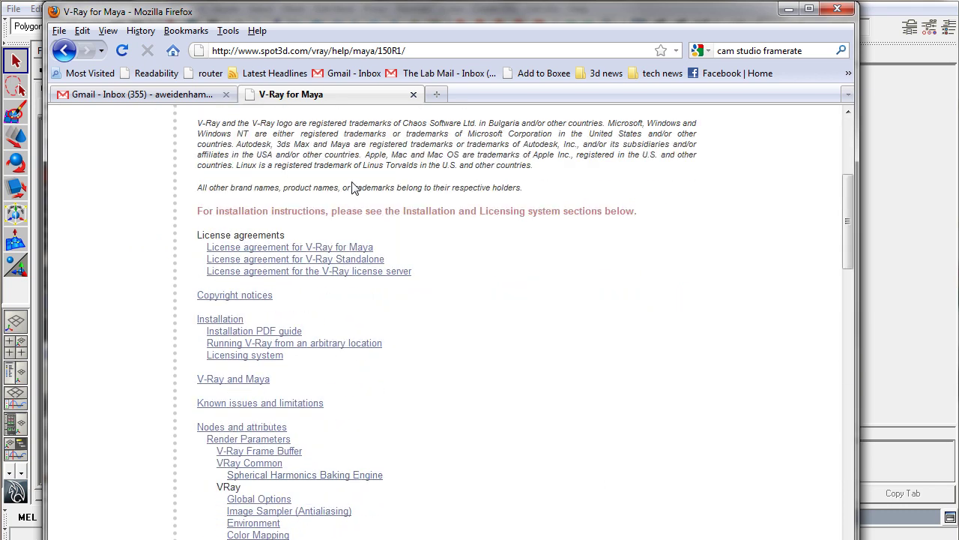
{"action": "key", "text": "alt+Tab"}
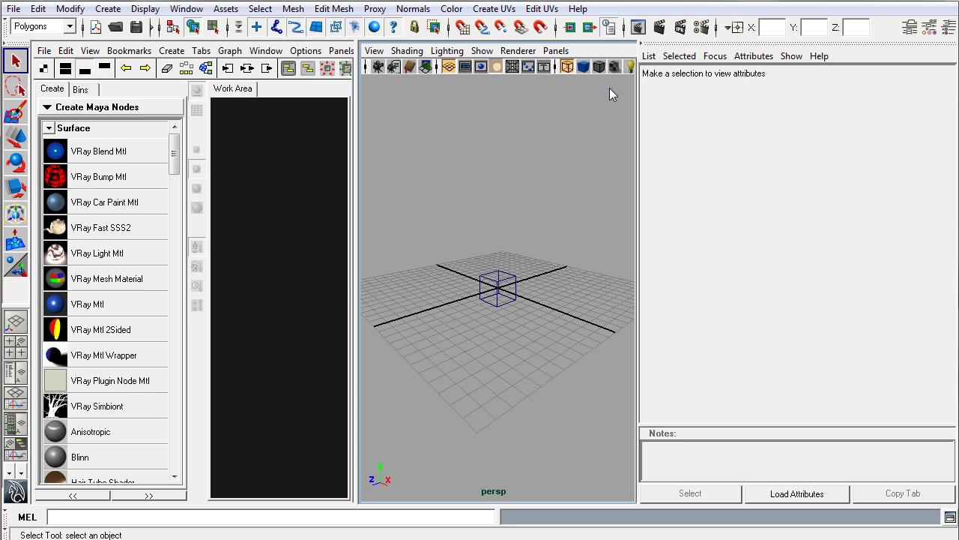
{"action": "left_click", "coordinate": [700, 27]}
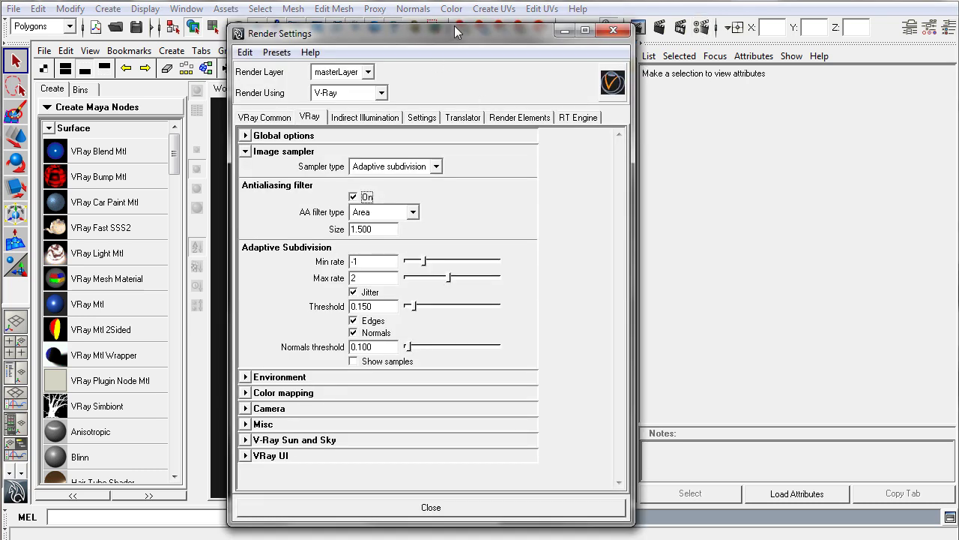
{"action": "left_click_drag", "start_coordinate": [444, 35], "coordinate": [400, 42]}
{"action": "left_click", "coordinate": [293, 100]}
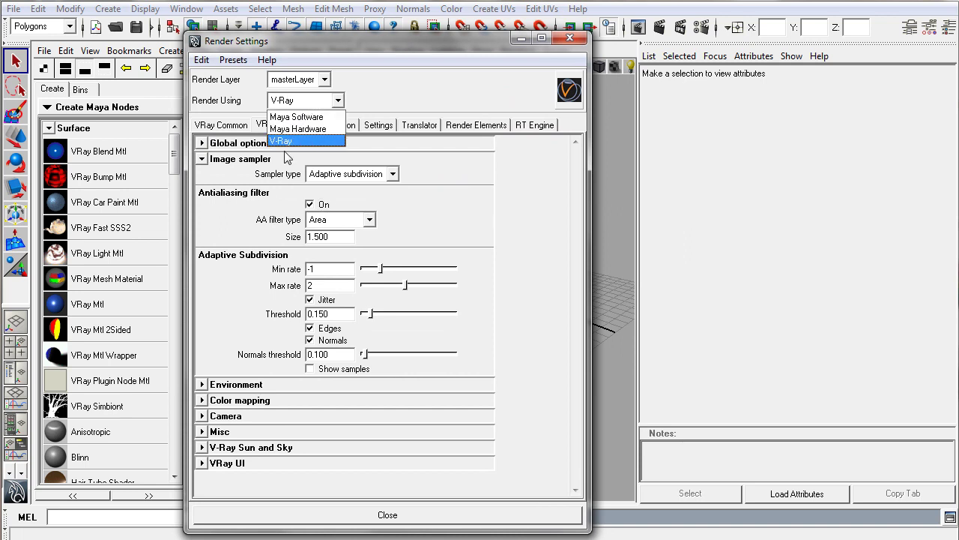
{"action": "left_click", "coordinate": [288, 141]}
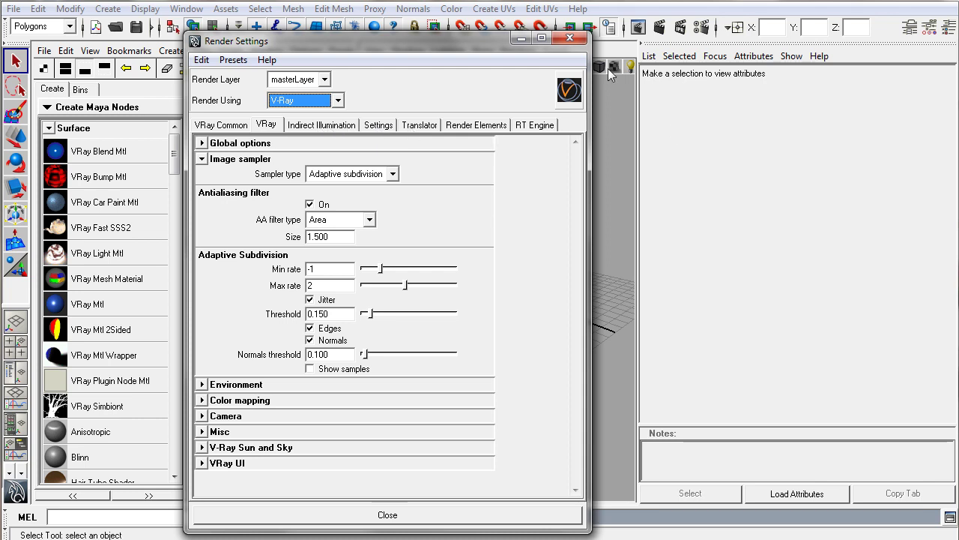
{"action": "left_click", "coordinate": [571, 38]}
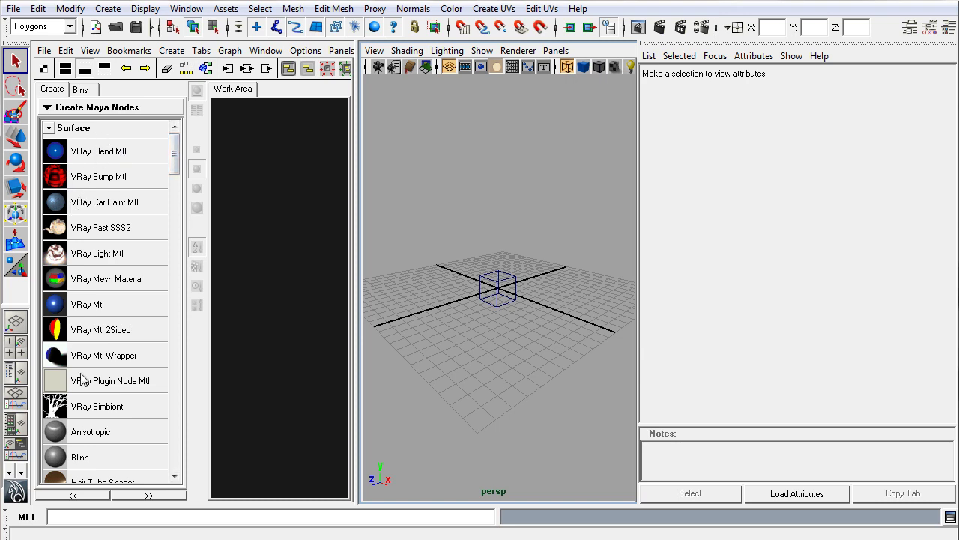
{"action": "mouse_move", "coordinate": [174, 159]}
{"action": "left_mouse_down"}
{"action": "mouse_move", "coordinate": [173, 210]}
{"action": "mouse_move", "coordinate": [145, 239]}
{"action": "mouse_move", "coordinate": [182, 235]}
{"action": "mouse_move", "coordinate": [185, 147]}
{"action": "left_mouse_up"}
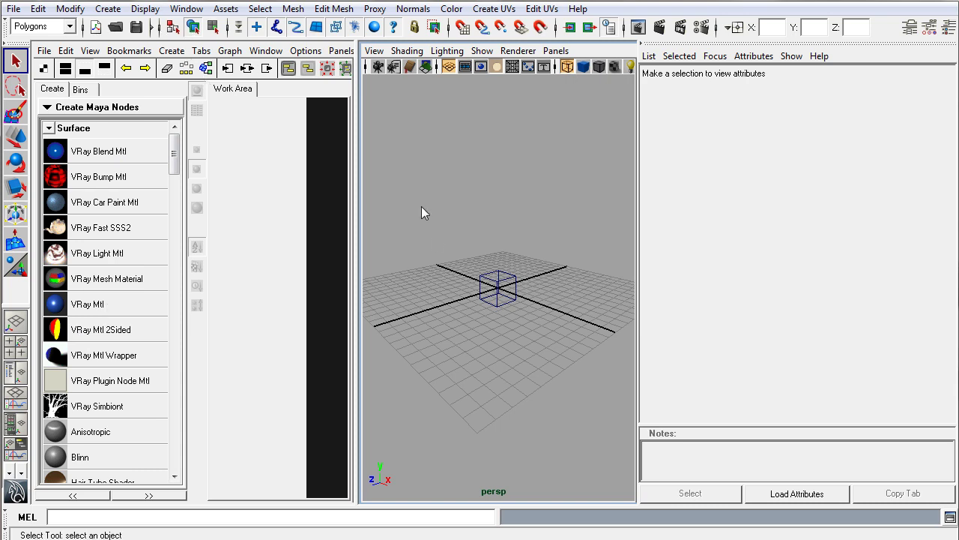
{"action": "left_click", "coordinate": [541, 256]}
{"action": "left_click", "coordinate": [491, 300]}
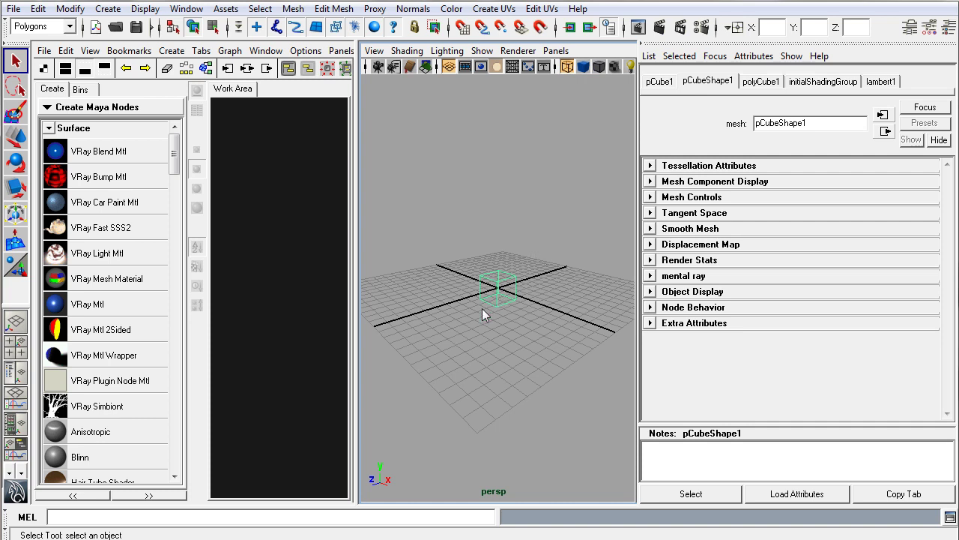
{"action": "left_click", "coordinate": [753, 57]}
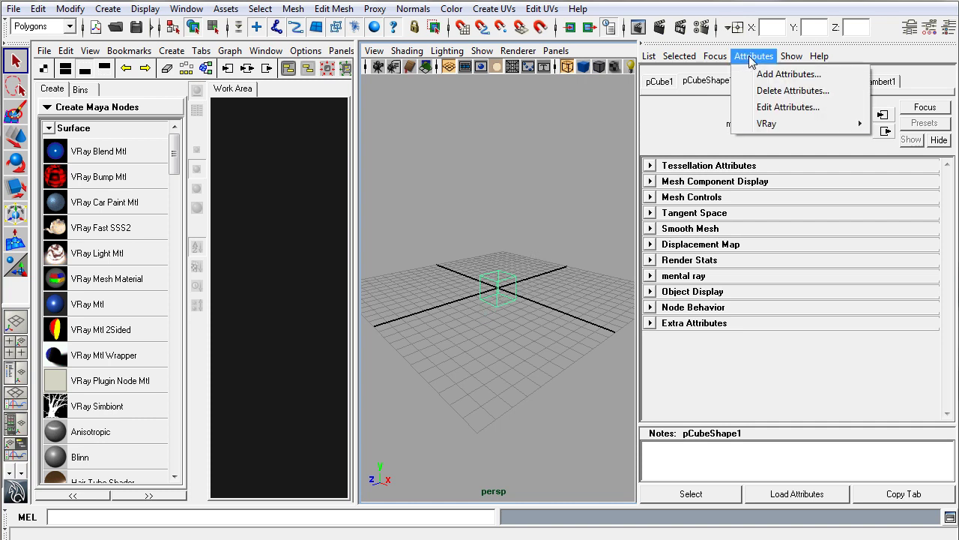
{"action": "mouse_move", "coordinate": [759, 125]}
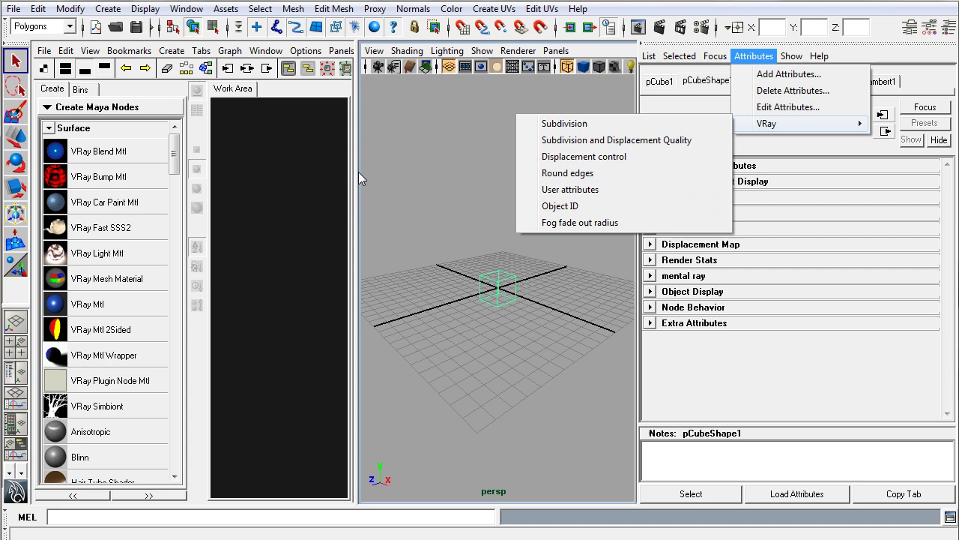
{"action": "left_click", "coordinate": [434, 210]}
{"action": "left_click_drag", "start_coordinate": [530, 310], "coordinate": [476, 247]}
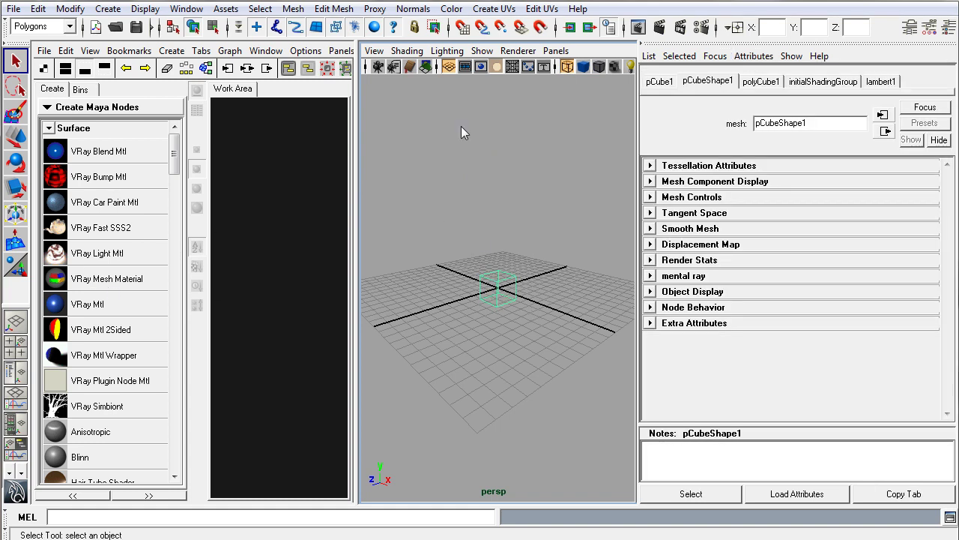
{"action": "left_click", "coordinate": [481, 202]}
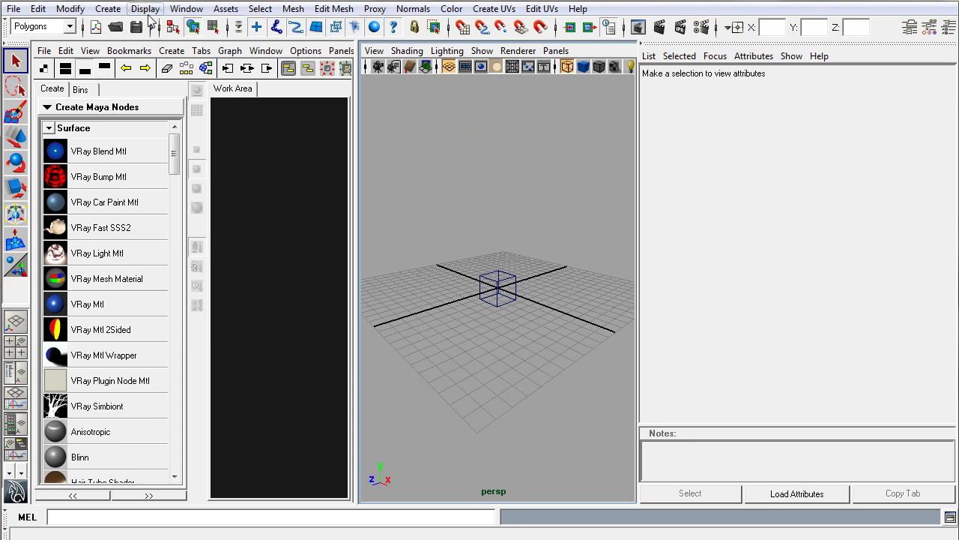
{"action": "left_click", "coordinate": [108, 8]}
{"action": "mouse_move", "coordinate": [133, 328]}
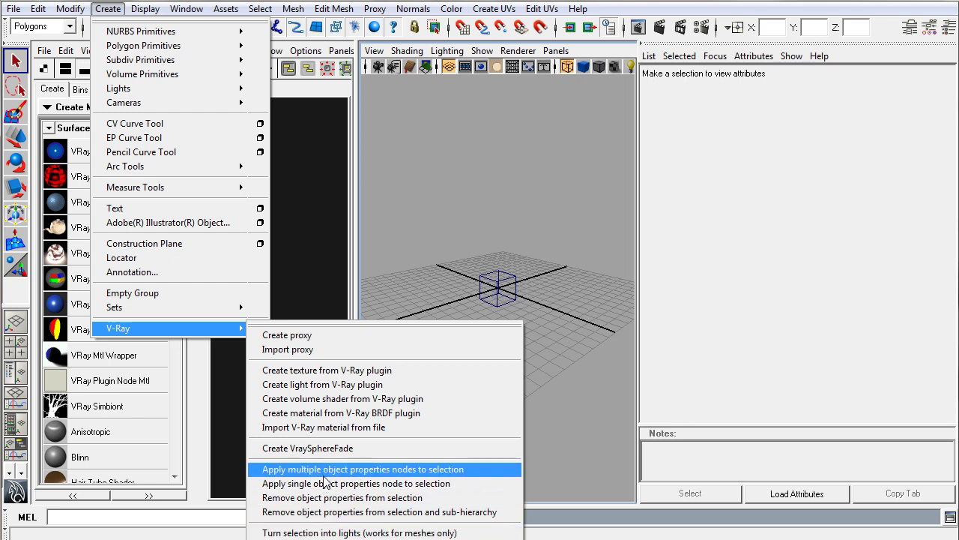
{"action": "left_click", "coordinate": [510, 281]}
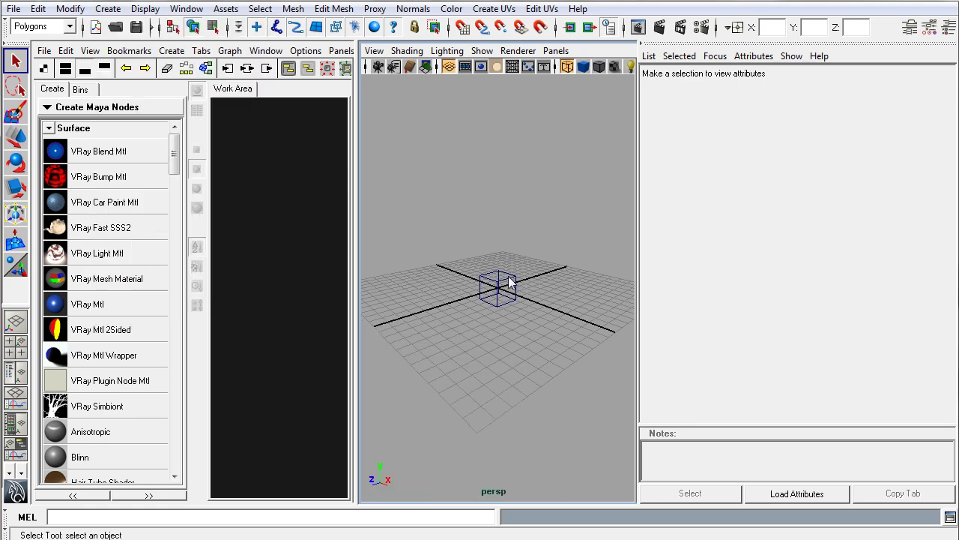
Review the png image format options and close them, keeping the default compression.
{"action": "left_click", "coordinate": [703, 28]}
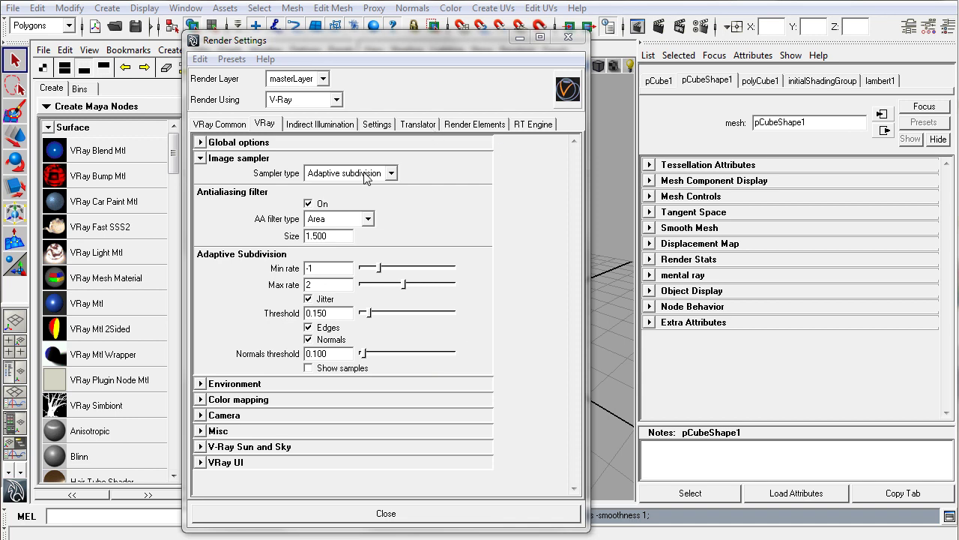
{"action": "left_click", "coordinate": [221, 125]}
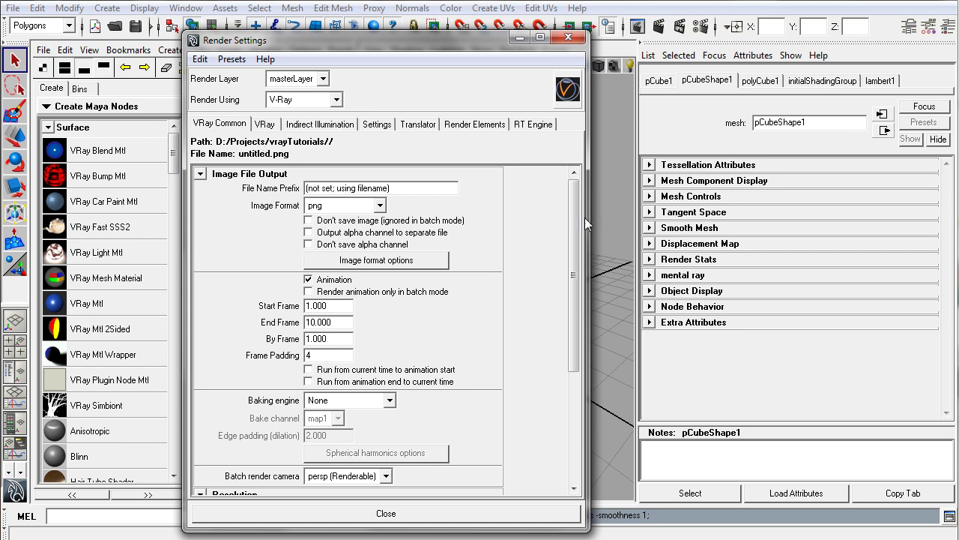
{"action": "scroll", "coordinate": [577, 229], "scroll_direction": "down", "scroll_amount": 1}
{"action": "scroll", "coordinate": [577, 230], "scroll_direction": "up", "scroll_amount": 1}
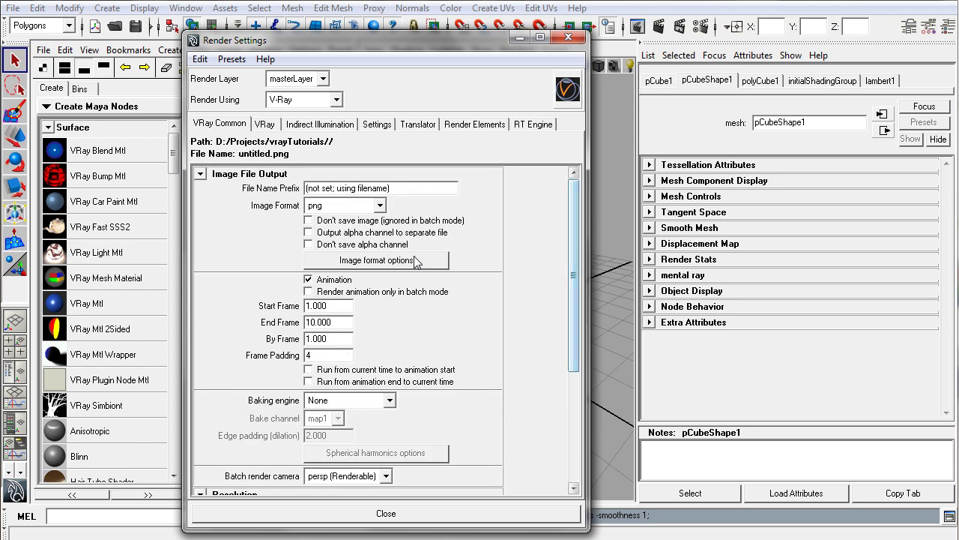
{"action": "left_click", "coordinate": [372, 260]}
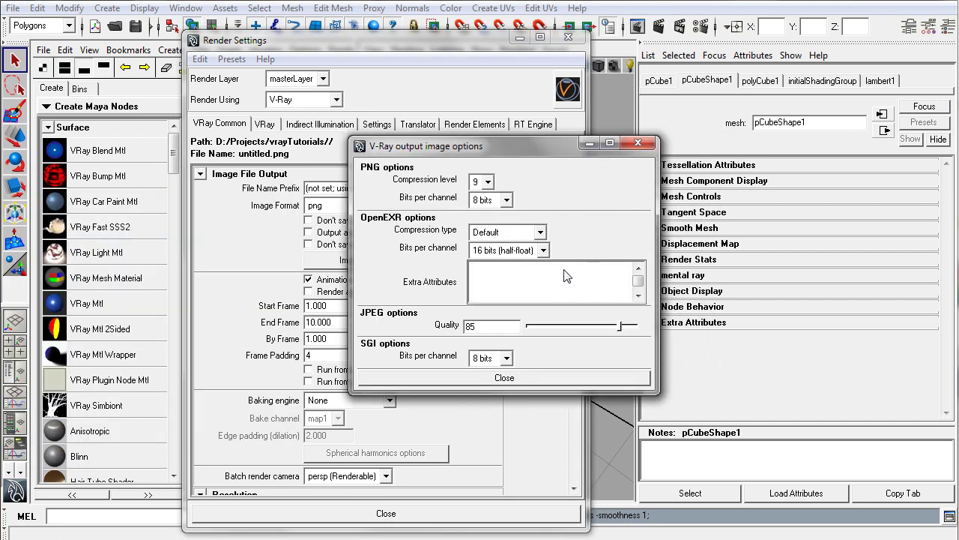
{"action": "left_click", "coordinate": [541, 234]}
{"action": "left_click", "coordinate": [541, 234]}
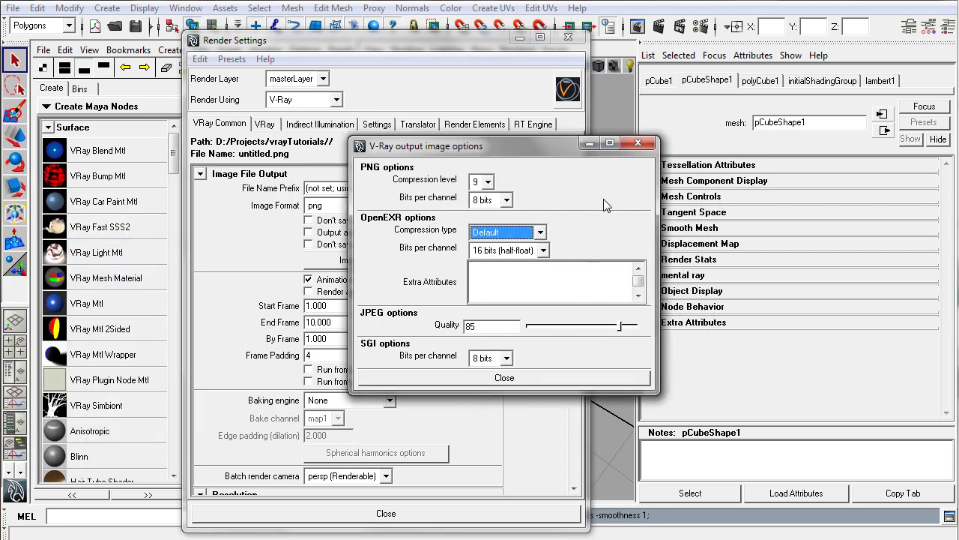
{"action": "left_click", "coordinate": [642, 144]}
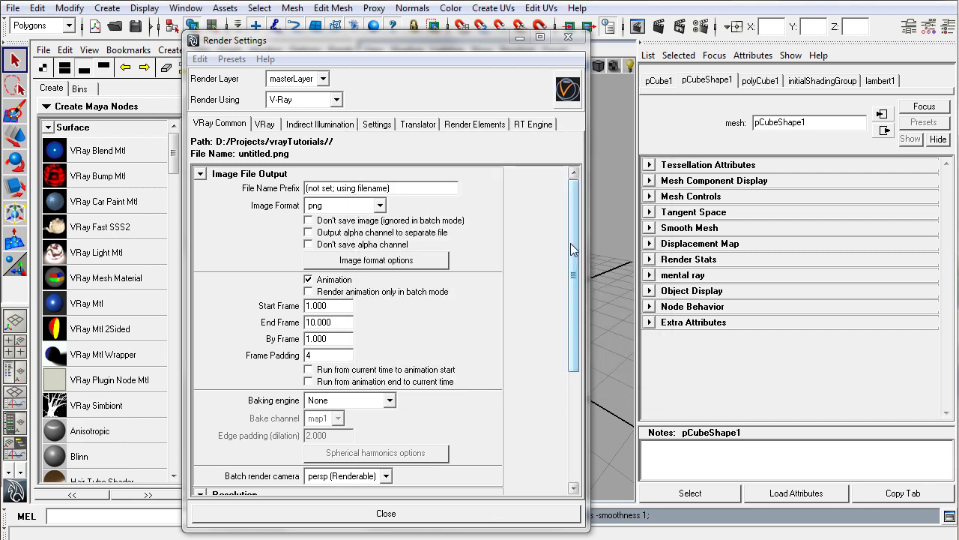
Keep persp as the batch render camera and rendering into the V-Ray frame buffer.
{"action": "left_click_drag", "start_coordinate": [571, 243], "coordinate": [573, 330]}
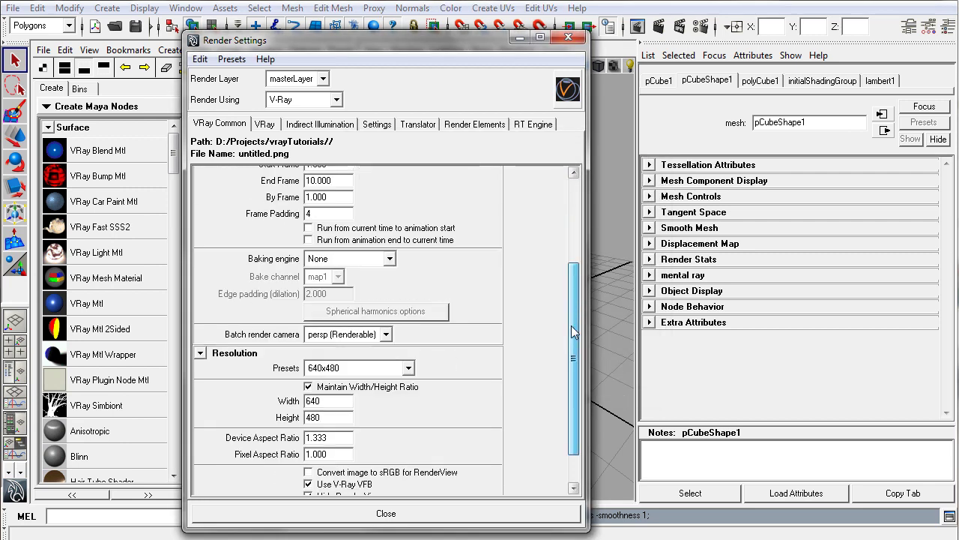
{"action": "left_click", "coordinate": [385, 334]}
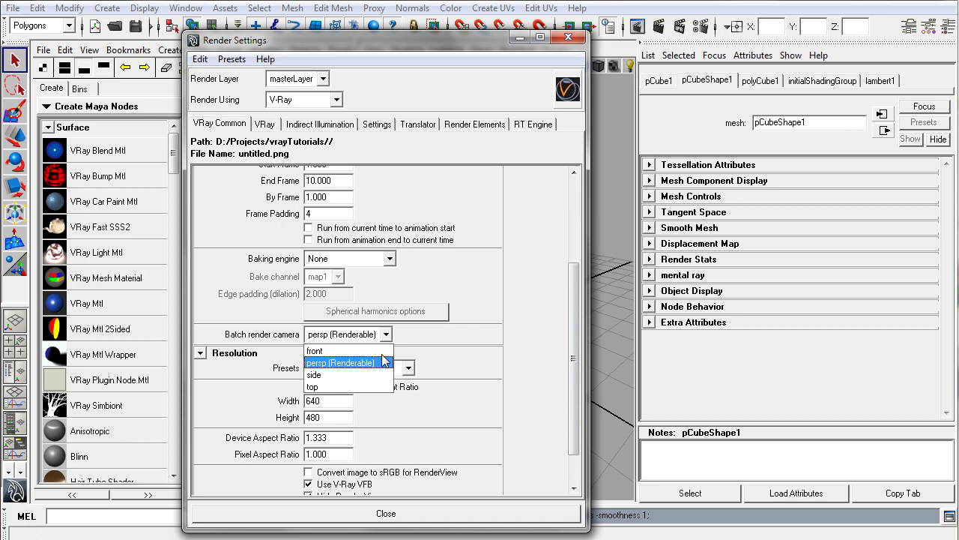
{"action": "left_click", "coordinate": [447, 338]}
{"action": "left_click_drag", "start_coordinate": [579, 327], "coordinate": [573, 374]}
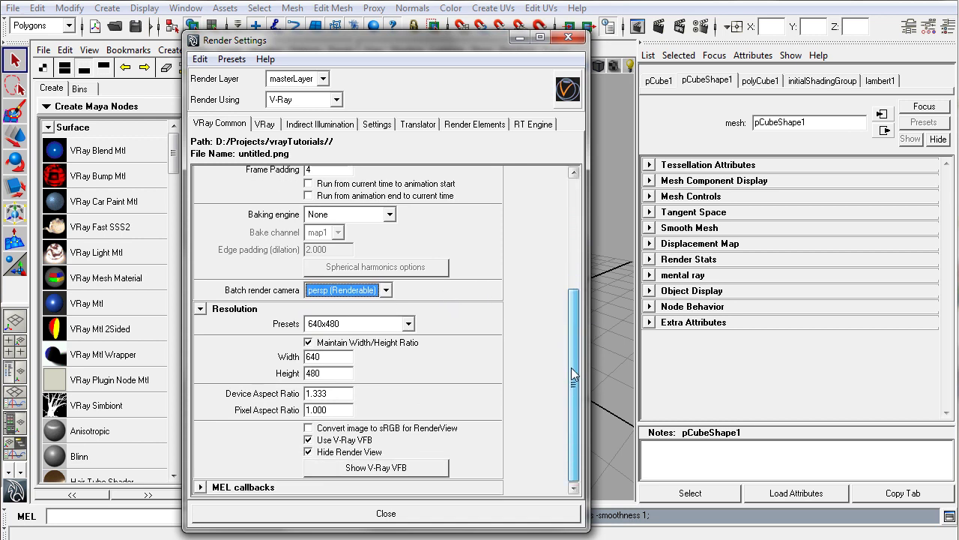
{"action": "left_click", "coordinate": [309, 441]}
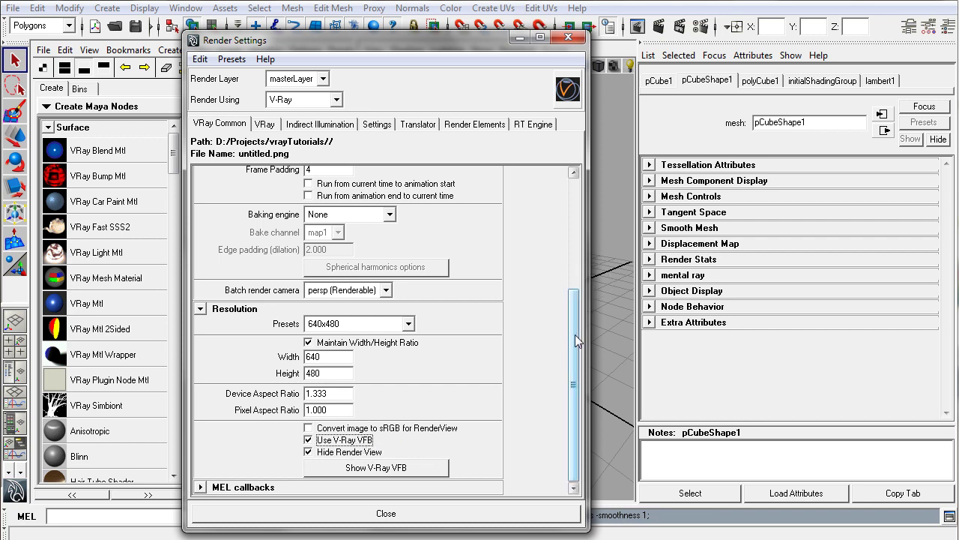
{"action": "left_click_drag", "start_coordinate": [575, 335], "coordinate": [575, 226]}
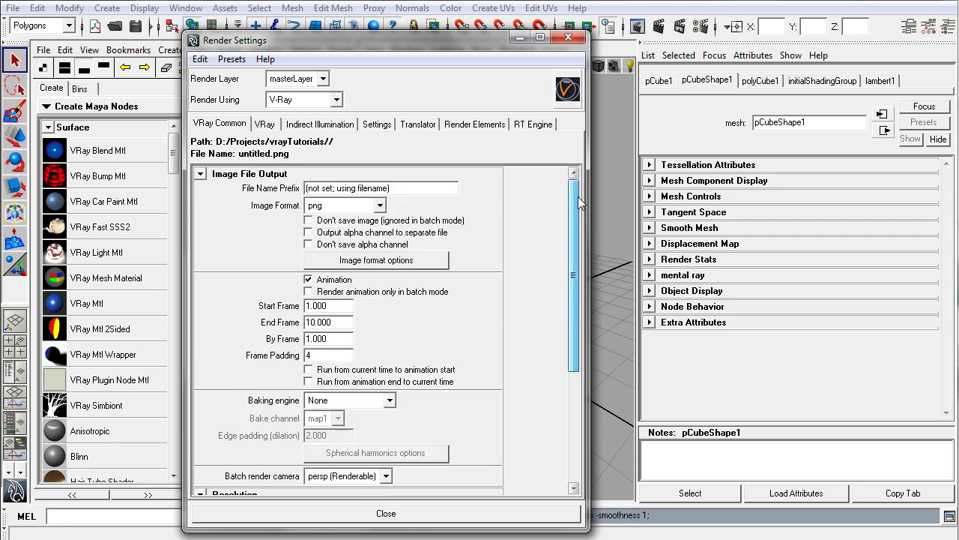
Switch to the VRay tab and expand the Global options rollout.
{"action": "left_click", "coordinate": [266, 126]}
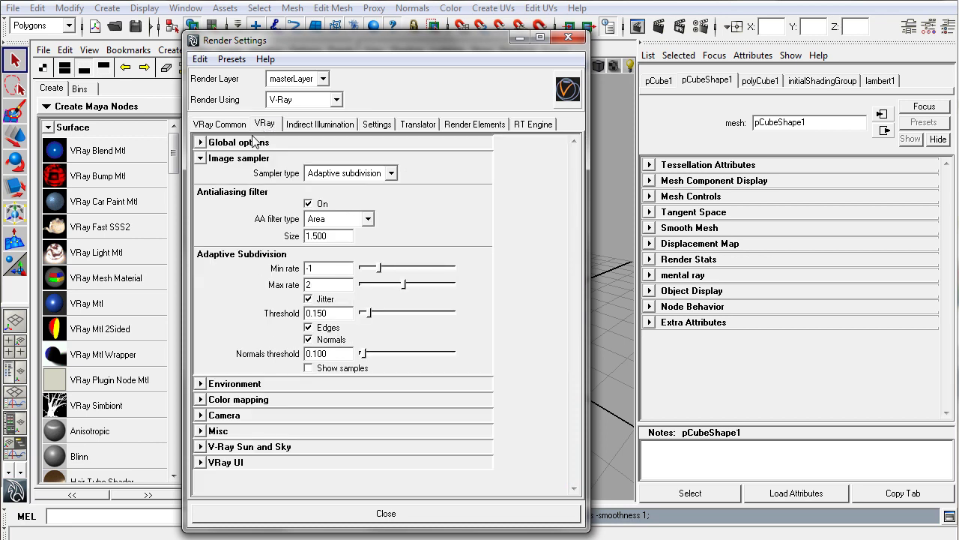
{"action": "left_click", "coordinate": [200, 159]}
{"action": "left_click", "coordinate": [201, 158]}
{"action": "left_click", "coordinate": [201, 158]}
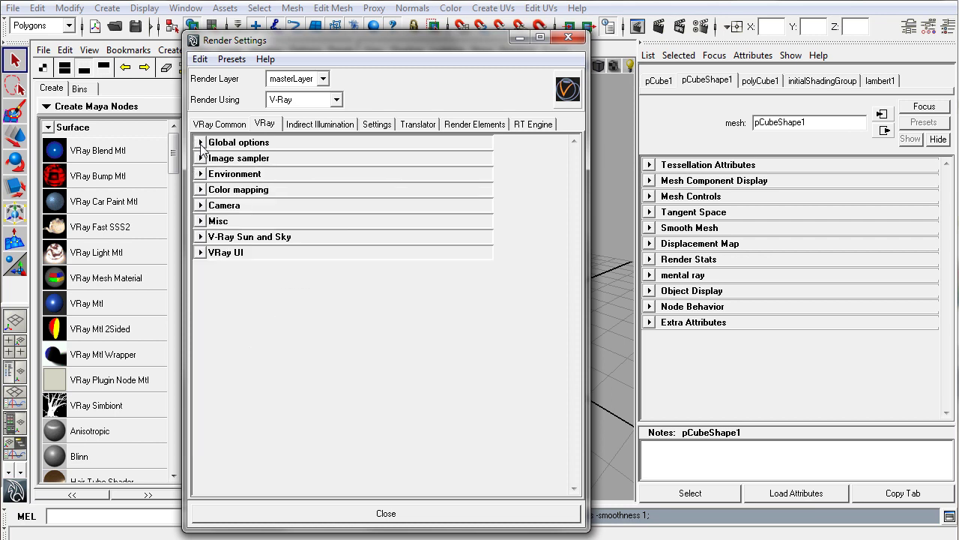
{"action": "left_click", "coordinate": [200, 143]}
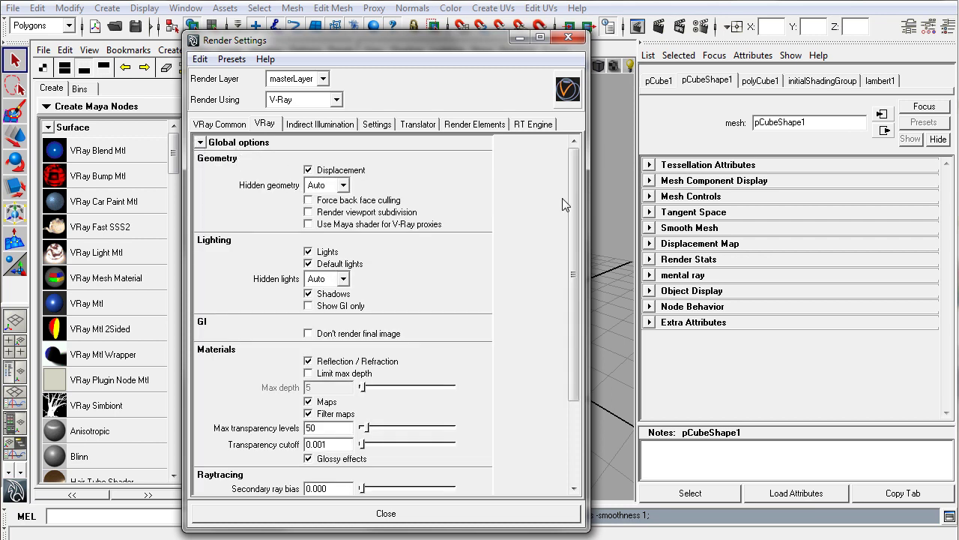
{"action": "scroll", "coordinate": [574, 189], "scroll_direction": "down", "scroll_amount": 1}
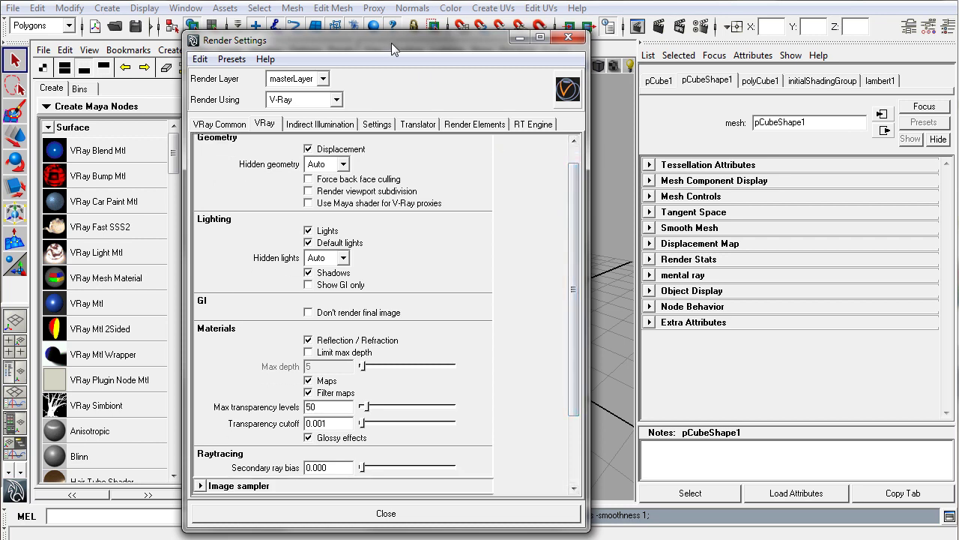
Keep Displacement on and enable Render viewport subdivision.
{"action": "left_click_drag", "start_coordinate": [392, 43], "coordinate": [773, 43]}
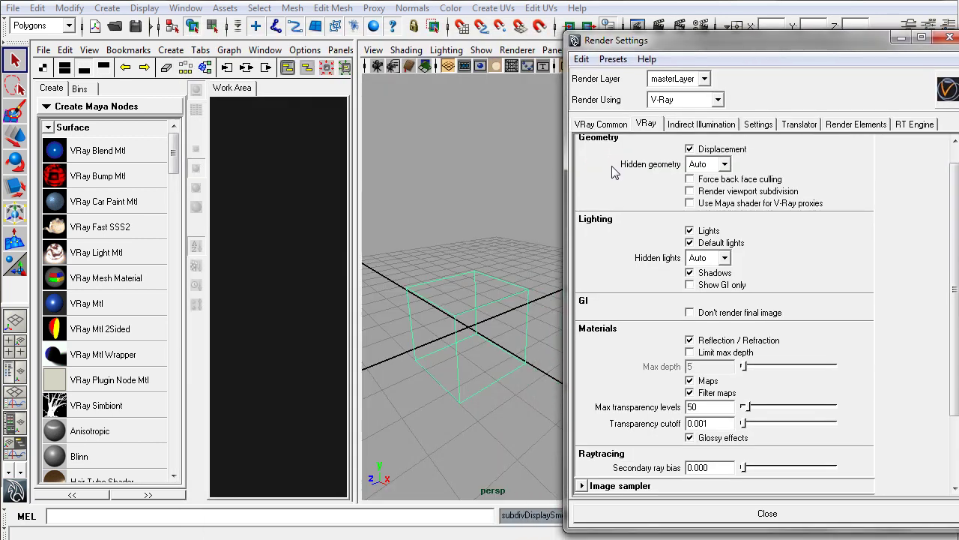
{"action": "left_click", "coordinate": [690, 150]}
{"action": "left_click", "coordinate": [690, 149]}
{"action": "left_click", "coordinate": [689, 192]}
Preview the cube with smooth mesh display (3), then return it to normal (1).
{"action": "left_click", "coordinate": [523, 315]}
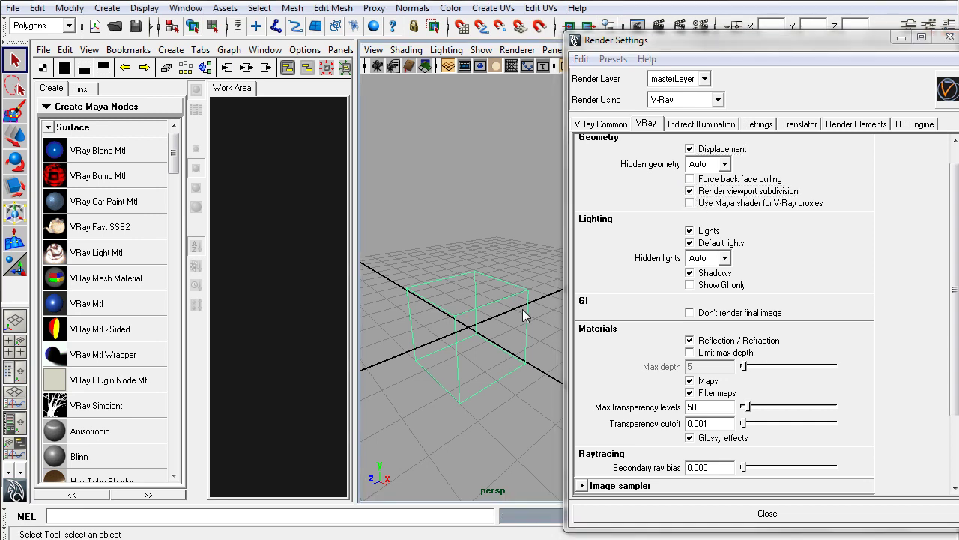
{"action": "key", "text": "3"}
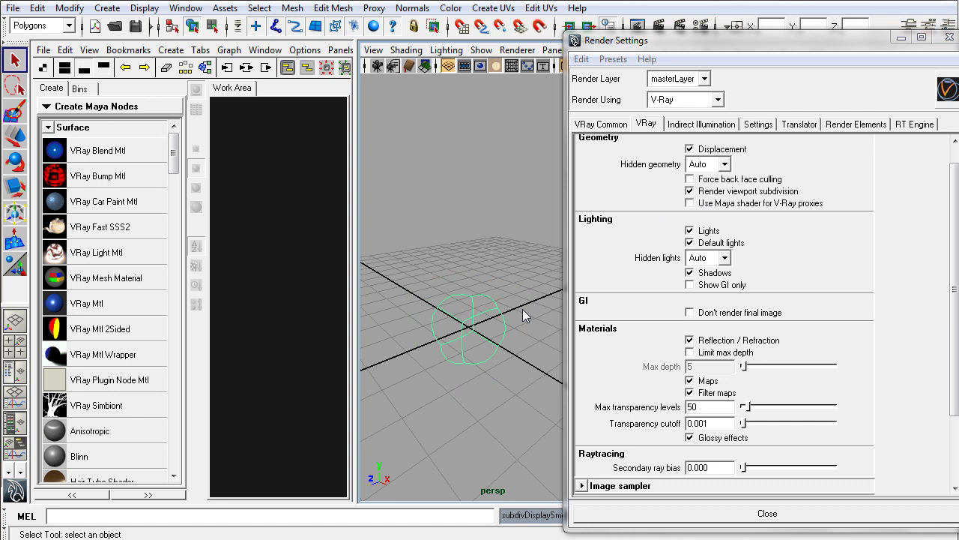
{"action": "key", "text": "1"}
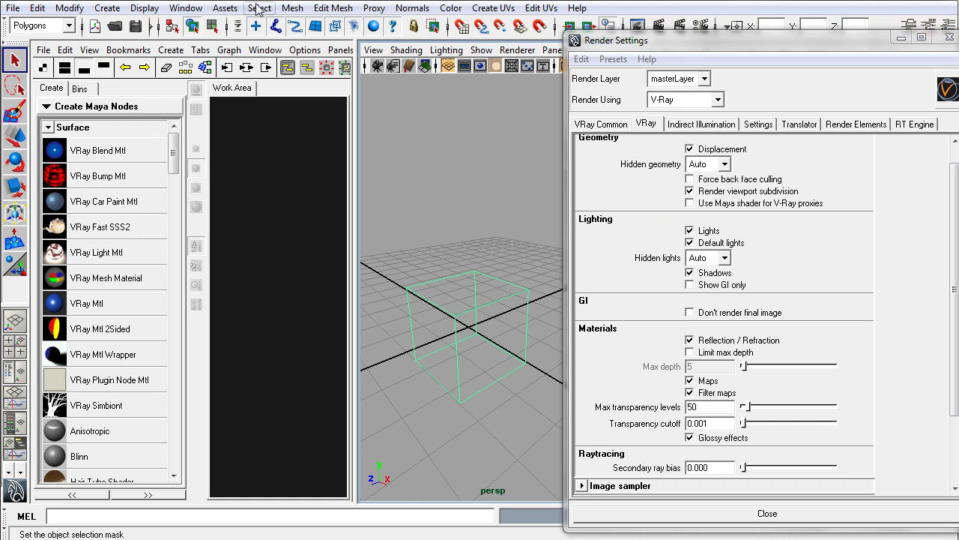
{"action": "left_click", "coordinate": [293, 8]}
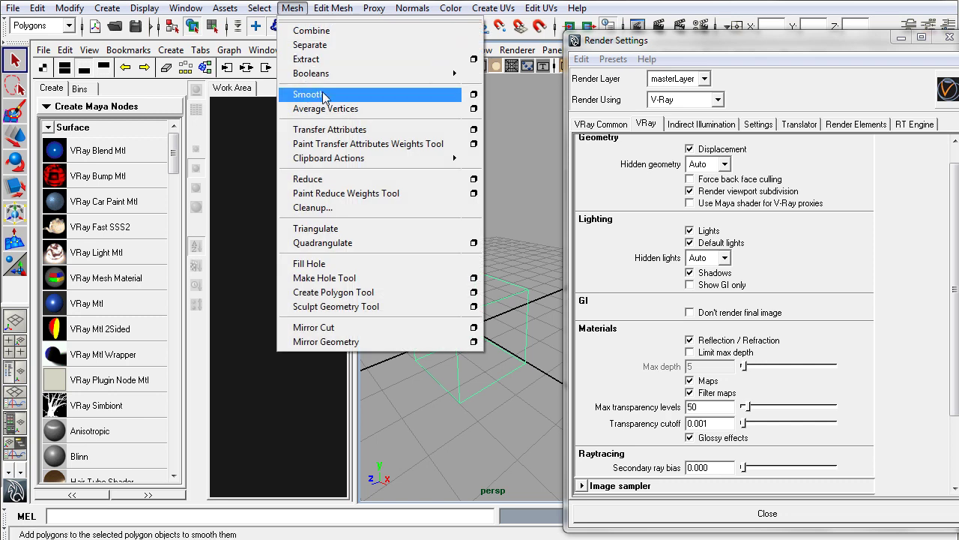
{"action": "left_click", "coordinate": [540, 251]}
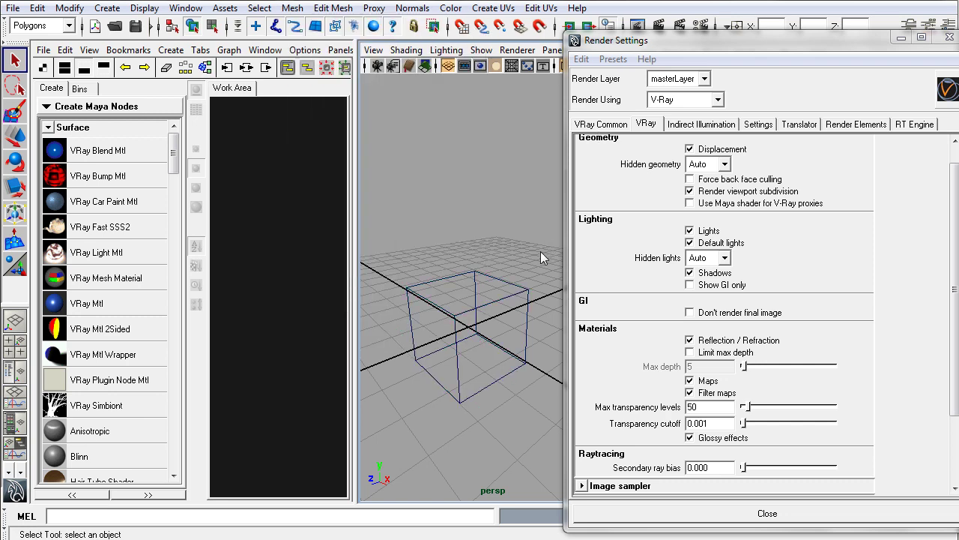
{"action": "left_click", "coordinate": [690, 192]}
{"action": "left_click", "coordinate": [690, 192]}
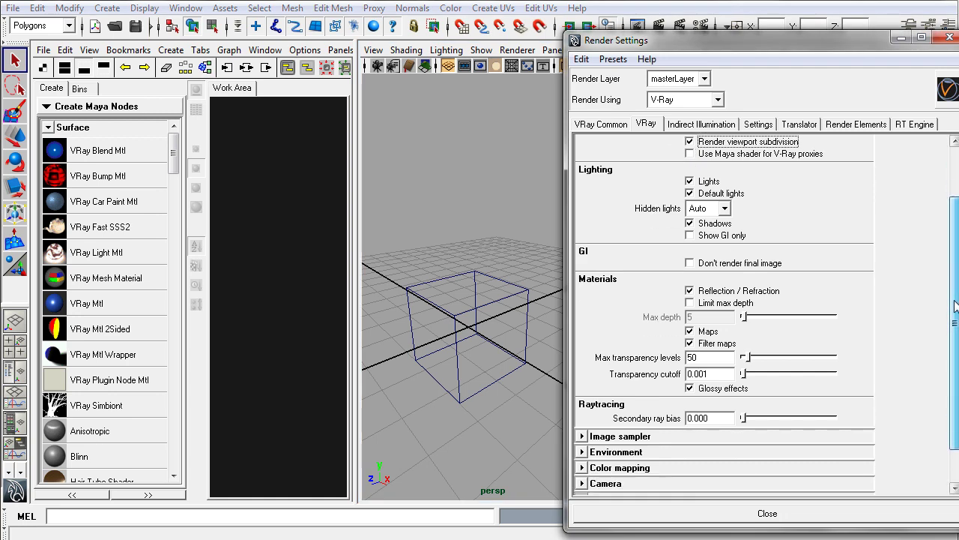
{"action": "scroll", "coordinate": [956, 306], "scroll_direction": "up", "scroll_amount": 1}
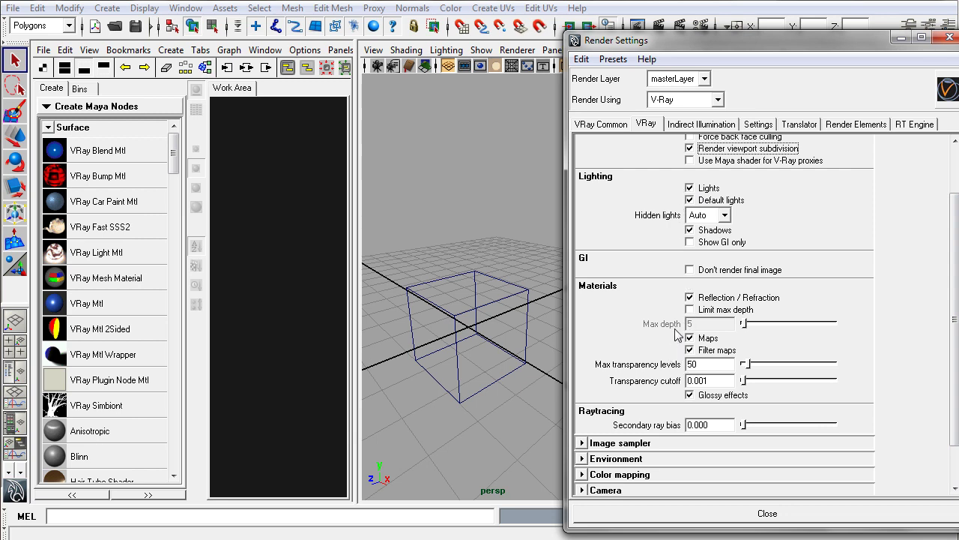
{"action": "double_click", "coordinate": [695, 364]}
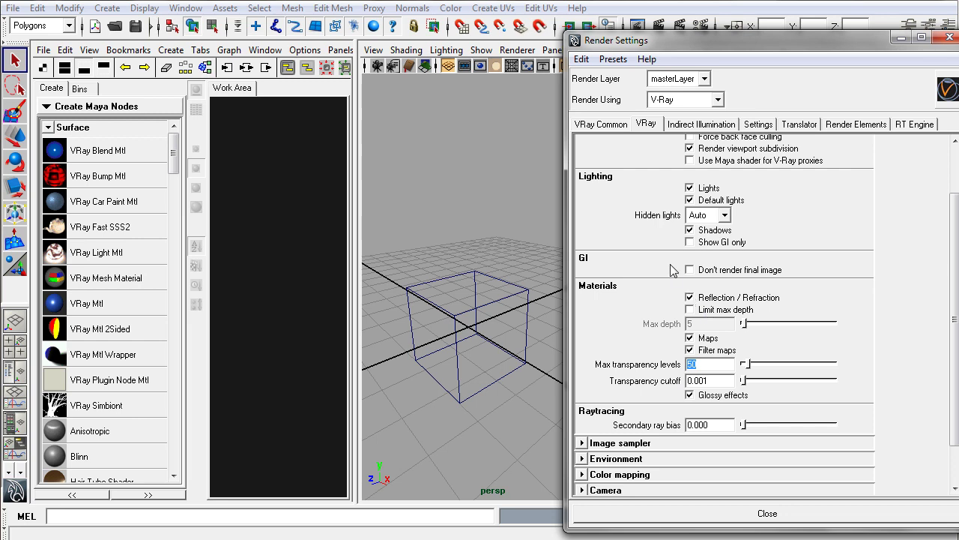
{"action": "left_click_drag", "start_coordinate": [955, 352], "coordinate": [954, 260]}
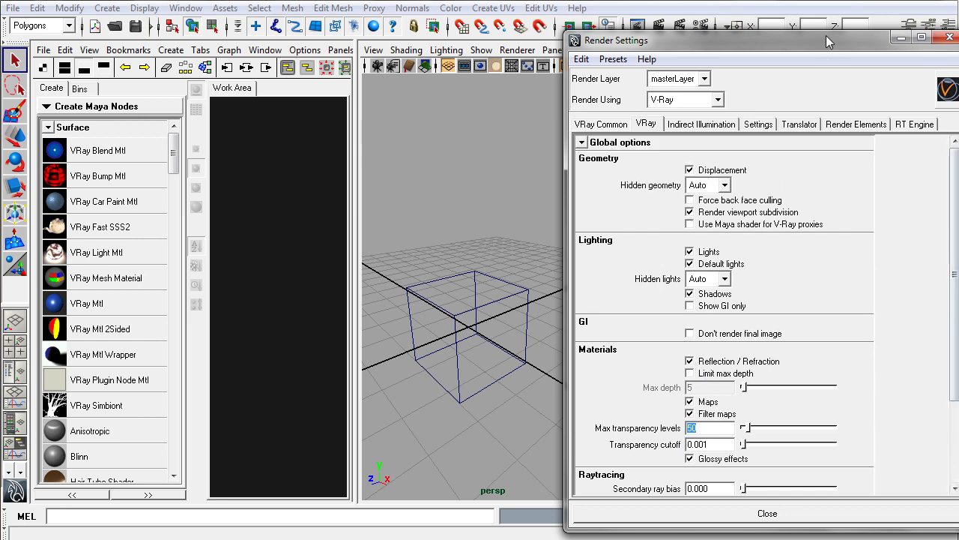
{"action": "left_click_drag", "start_coordinate": [830, 41], "coordinate": [757, 24]}
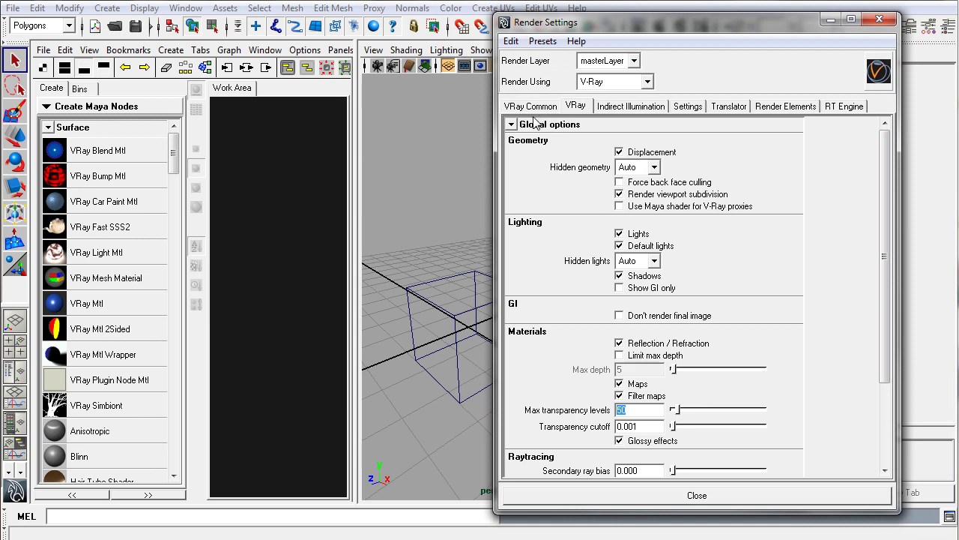
Collapse Global options, expand Image sampler, and set the sampler type to Adaptive DMC.
{"action": "left_click", "coordinate": [511, 125]}
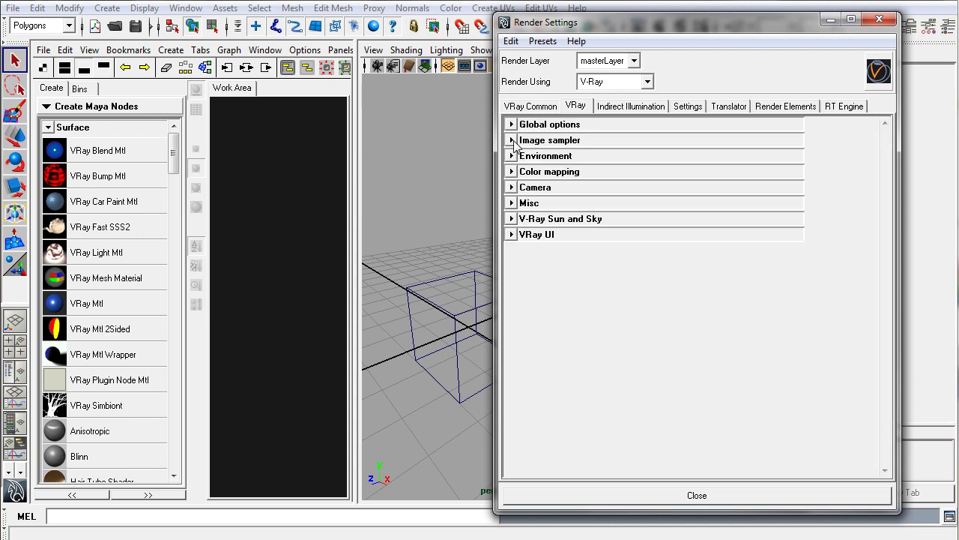
{"action": "left_click", "coordinate": [513, 141]}
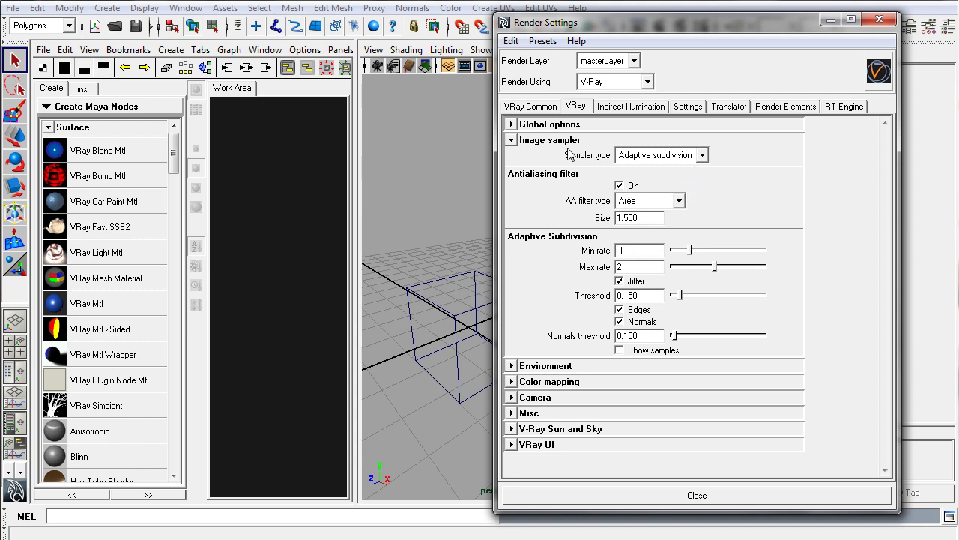
{"action": "left_click", "coordinate": [703, 157]}
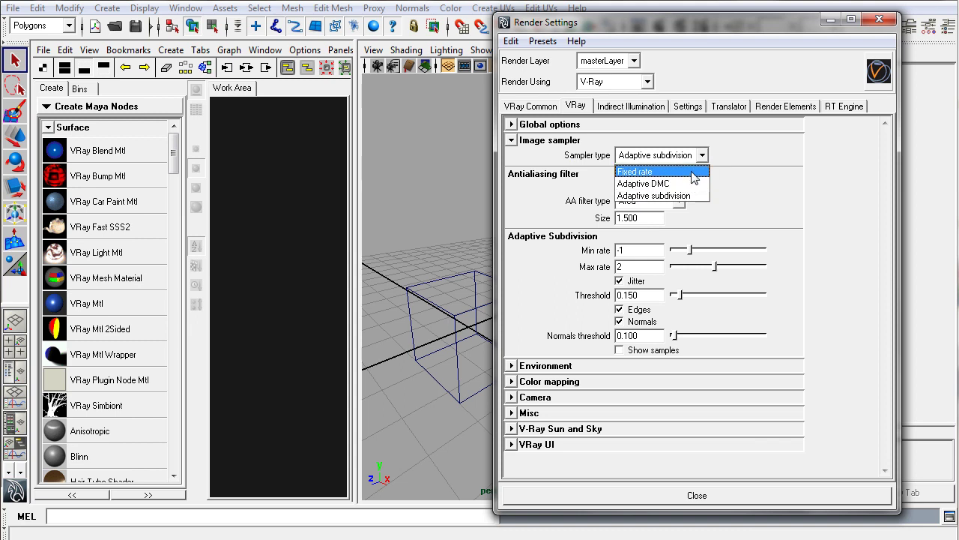
{"action": "left_click", "coordinate": [687, 197]}
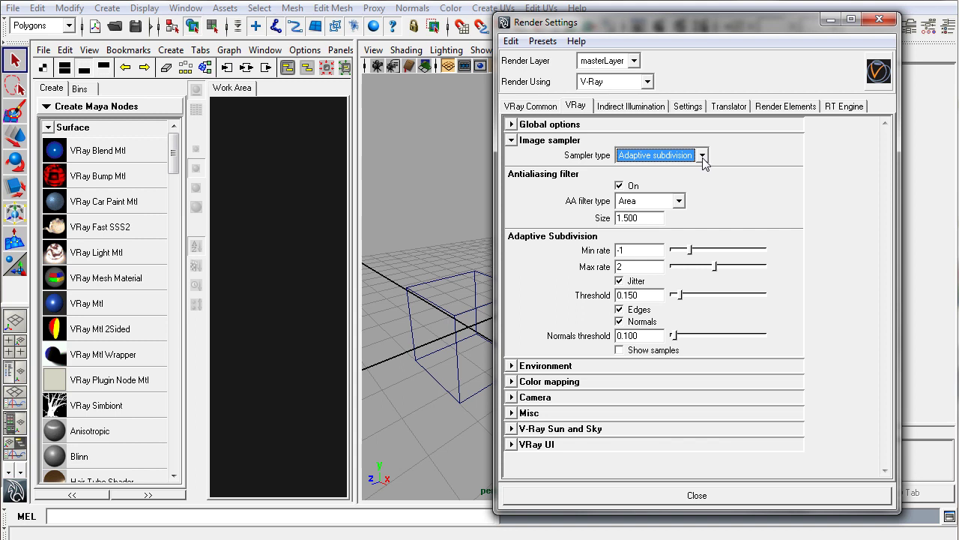
{"action": "left_click", "coordinate": [703, 158]}
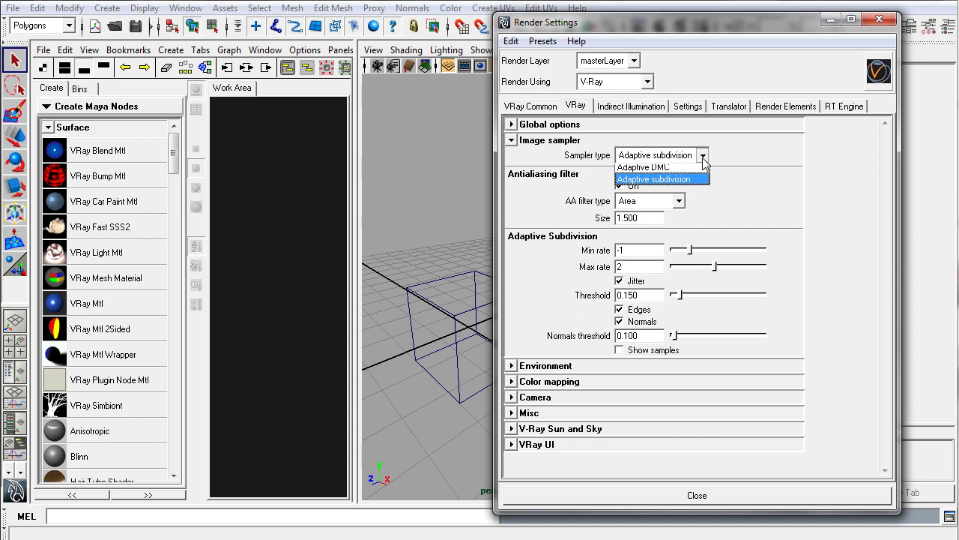
{"action": "left_click", "coordinate": [703, 157]}
{"action": "left_click", "coordinate": [703, 157]}
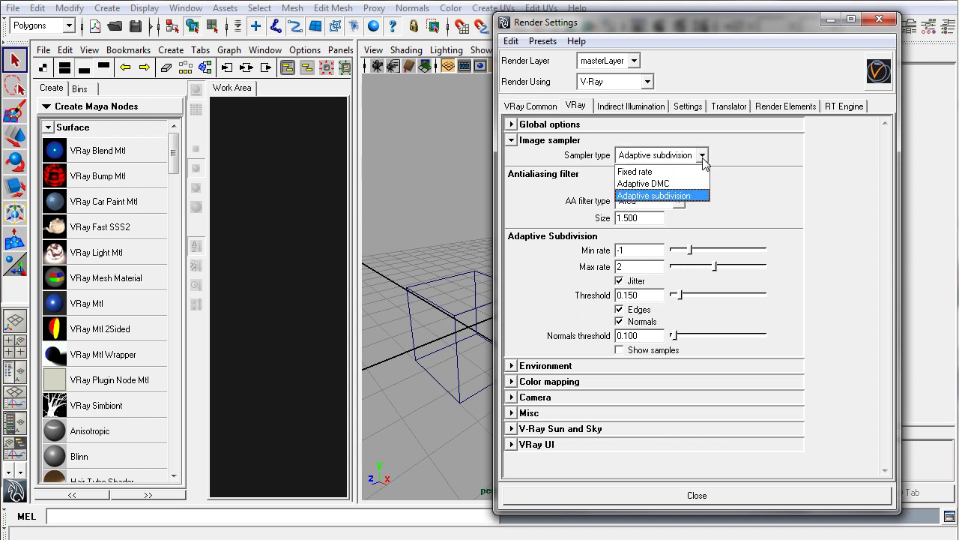
{"action": "left_click", "coordinate": [658, 183]}
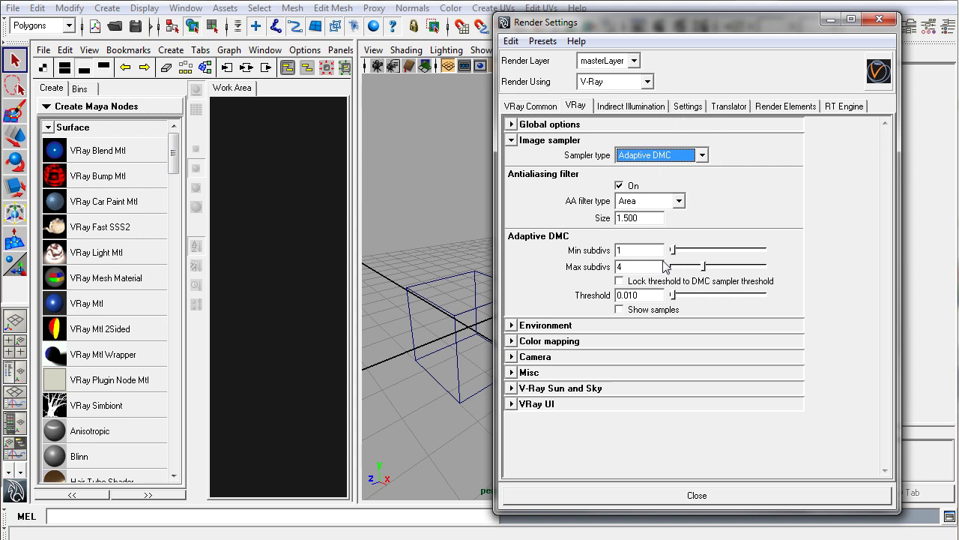
Inspect the sampler type list and the Adaptive DMC threshold and Max subdivs values.
{"action": "left_click", "coordinate": [642, 155]}
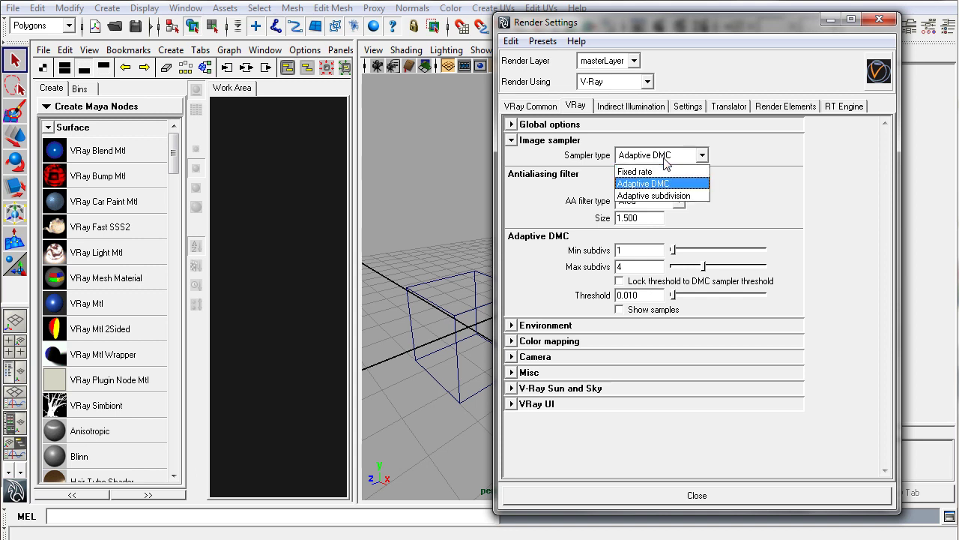
{"action": "left_click", "coordinate": [643, 182]}
{"action": "left_click_drag", "start_coordinate": [641, 302], "coordinate": [631, 299]}
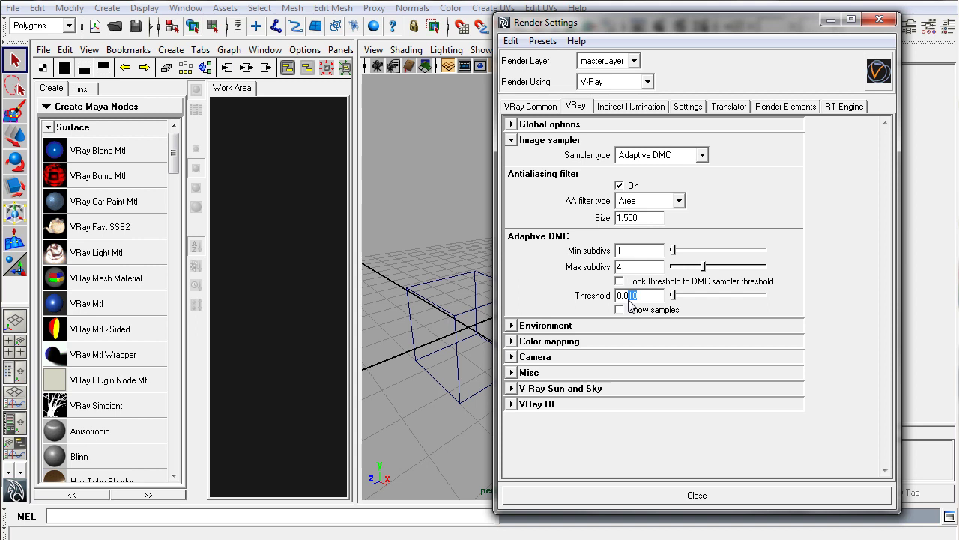
{"action": "left_click_drag", "start_coordinate": [643, 302], "coordinate": [632, 300]}
{"action": "left_click_drag", "start_coordinate": [635, 270], "coordinate": [609, 270]}
Switch the image sampler type to Fixed rate with Subdivs left at 1.
{"action": "left_click", "coordinate": [701, 155]}
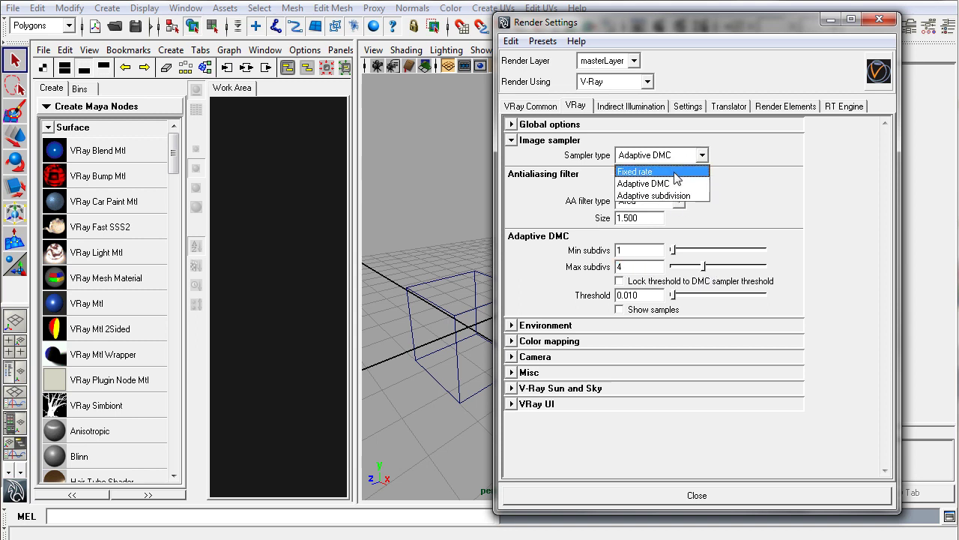
{"action": "left_click", "coordinate": [675, 172]}
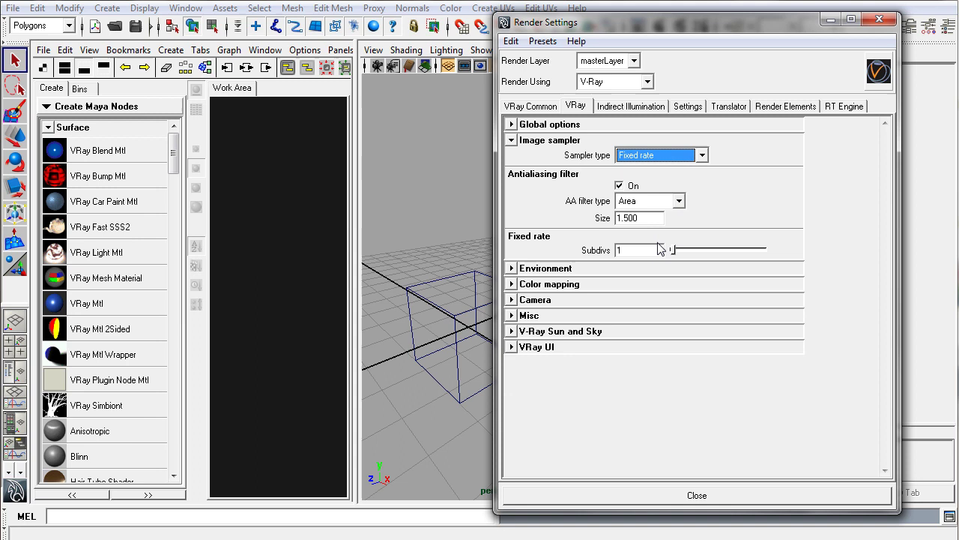
{"action": "double_click", "coordinate": [631, 250]}
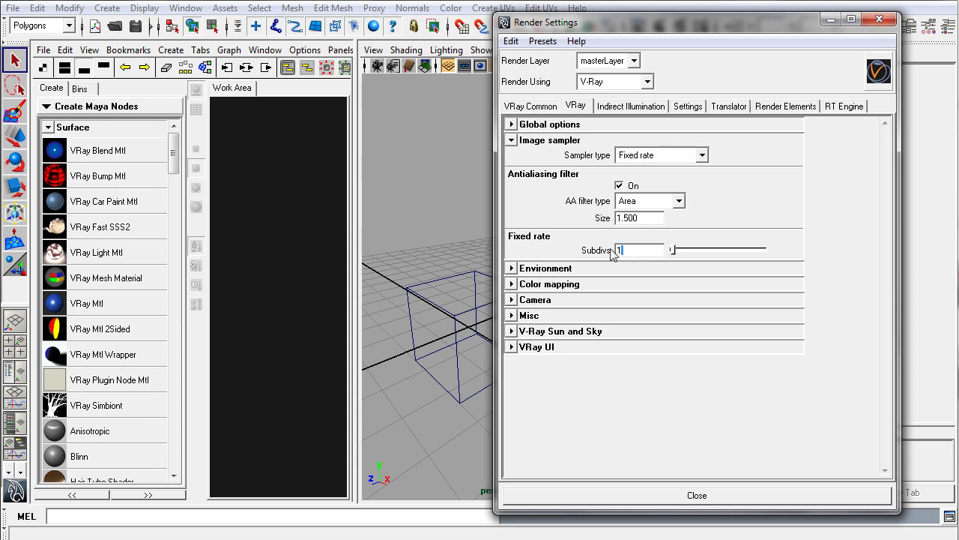
{"action": "left_click", "coordinate": [673, 251]}
{"action": "left_click", "coordinate": [703, 155]}
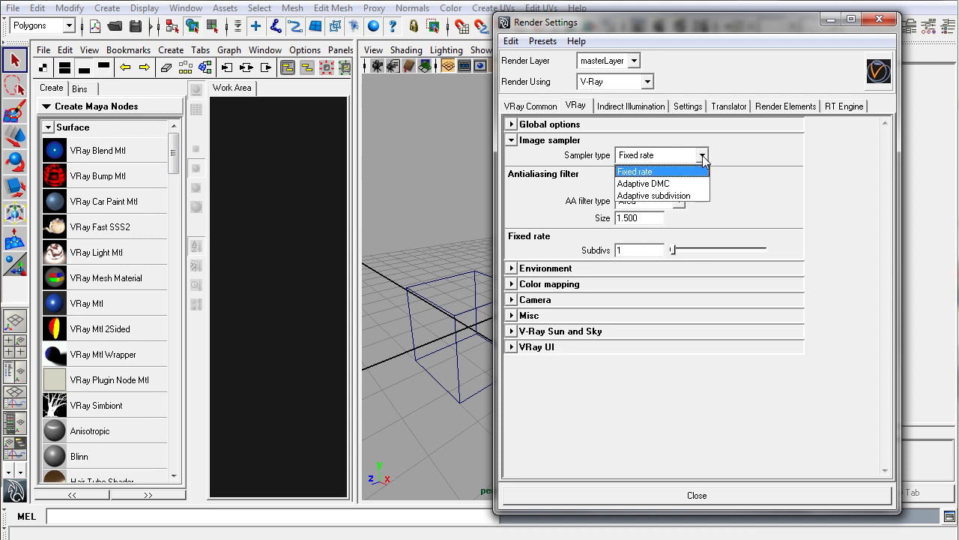
{"action": "left_click", "coordinate": [686, 183]}
{"action": "left_click", "coordinate": [686, 155]}
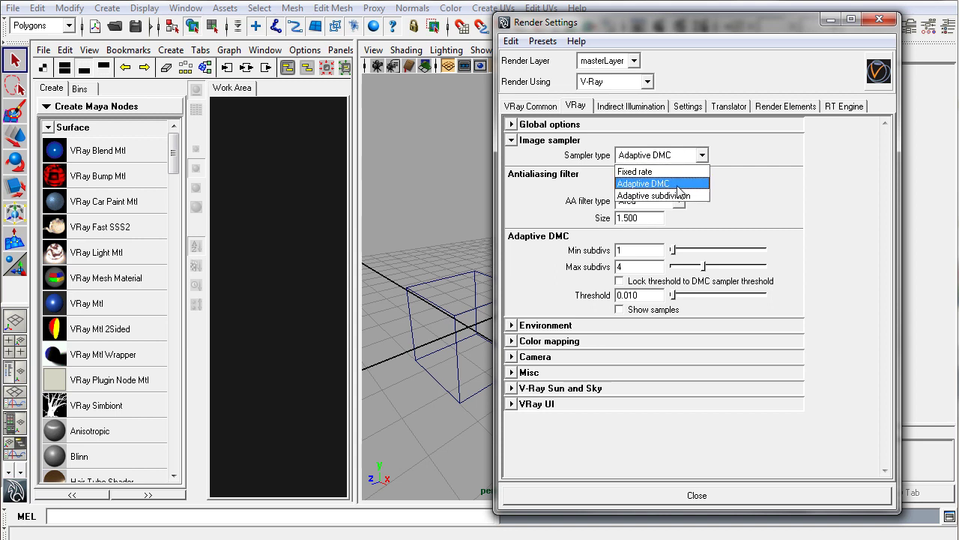
{"action": "left_click", "coordinate": [683, 184]}
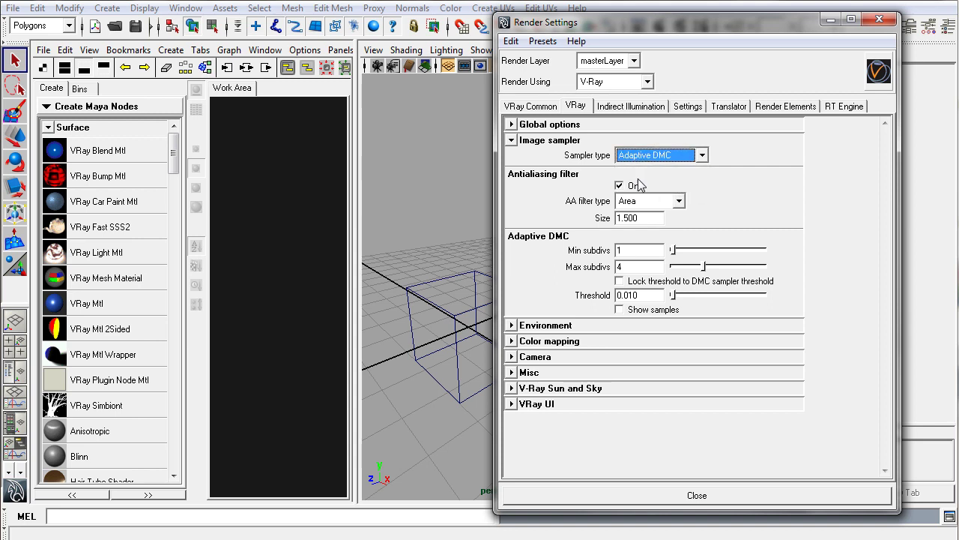
{"action": "left_click", "coordinate": [656, 156]}
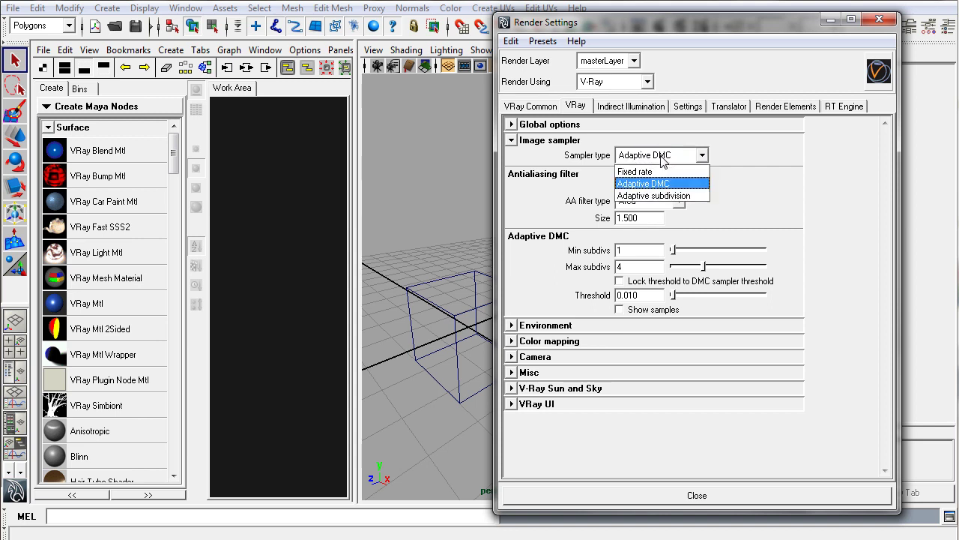
{"action": "left_click", "coordinate": [643, 169]}
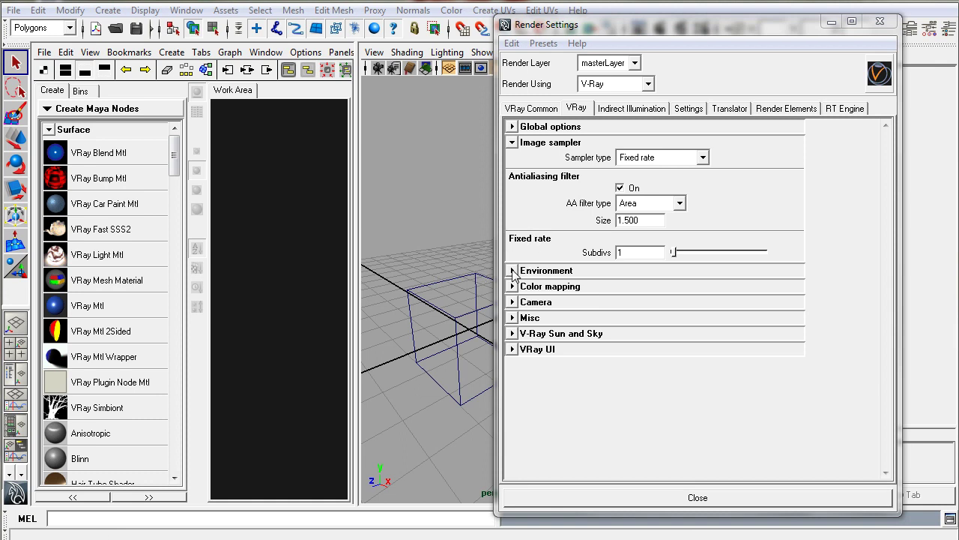
Expand Environment, keeping Override Environment on and the background texture unchanged.
{"action": "left_click", "coordinate": [513, 270]}
{"action": "double_click", "coordinate": [620, 284]}
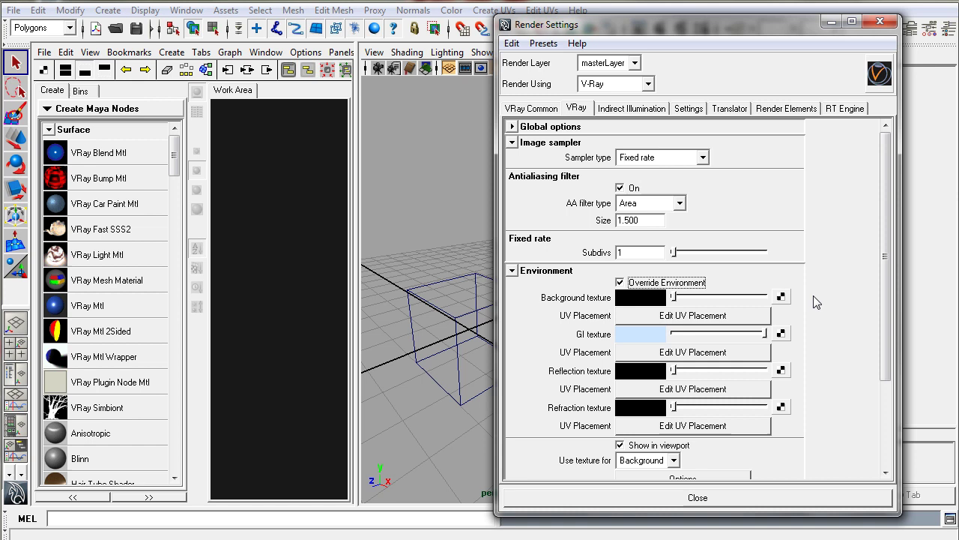
{"action": "scroll", "coordinate": [742, 259], "scroll_direction": "down", "scroll_amount": 1}
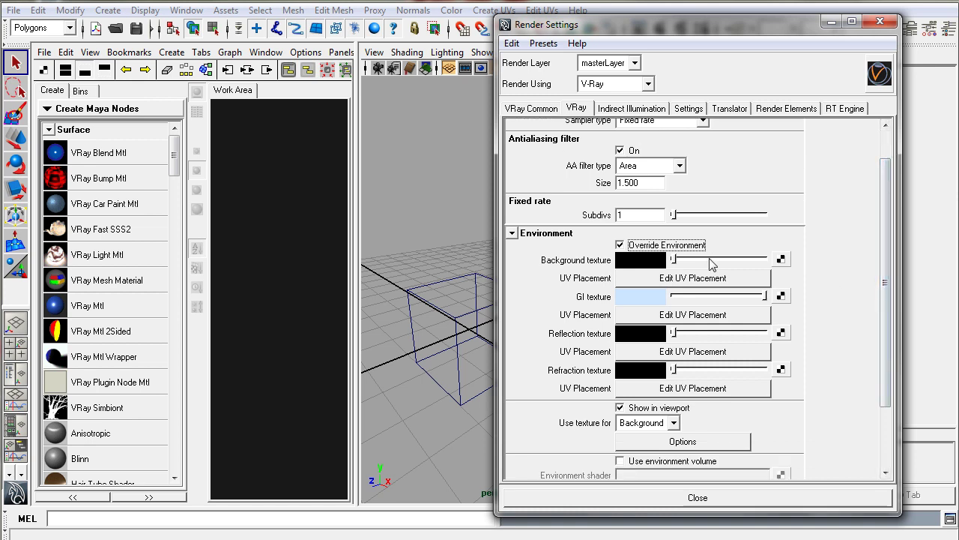
{"action": "left_click", "coordinate": [781, 262]}
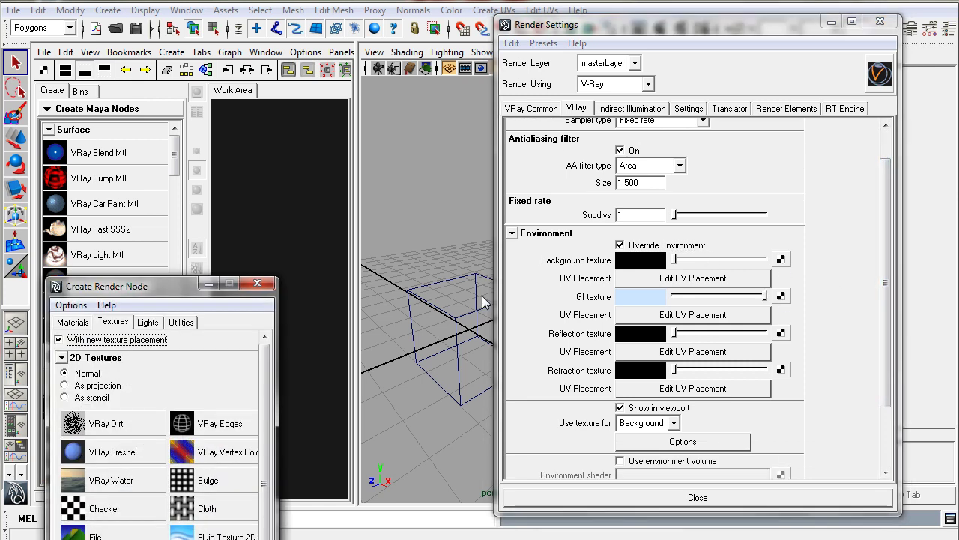
{"action": "left_click", "coordinate": [254, 281]}
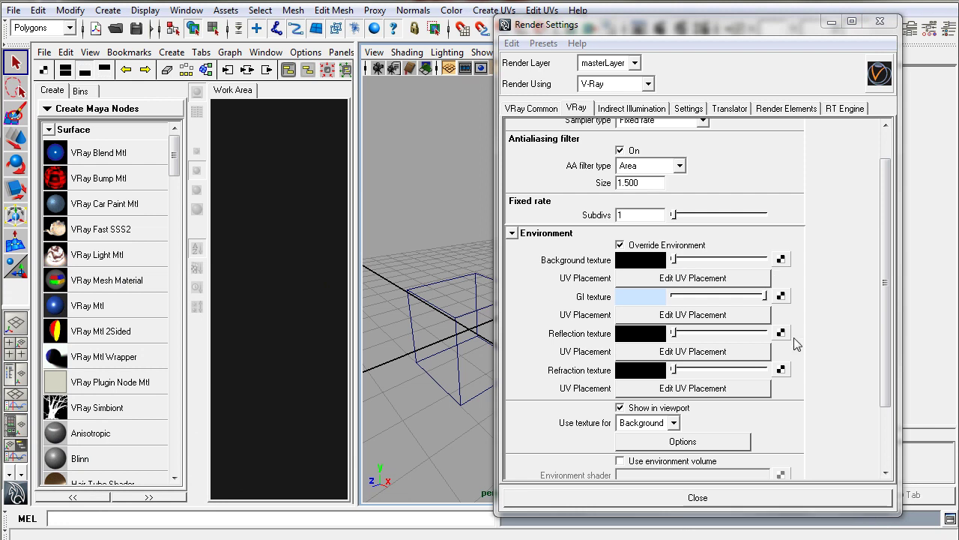
{"action": "left_click", "coordinate": [590, 263]}
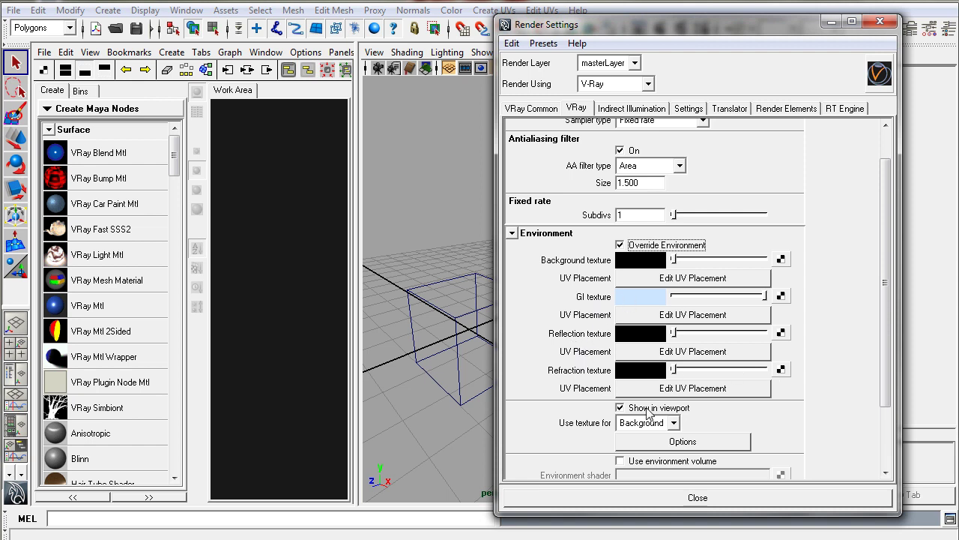
Keep the environment shown in the viewport and expand the V-Ray Sun and Sky rollout.
{"action": "left_click", "coordinate": [621, 408]}
{"action": "left_click", "coordinate": [620, 408]}
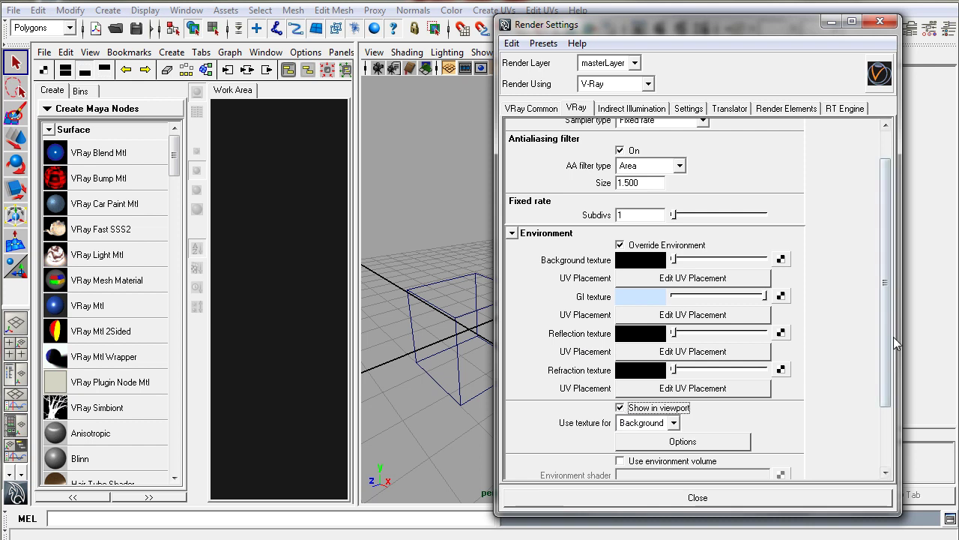
{"action": "left_click_drag", "start_coordinate": [888, 345], "coordinate": [889, 389]}
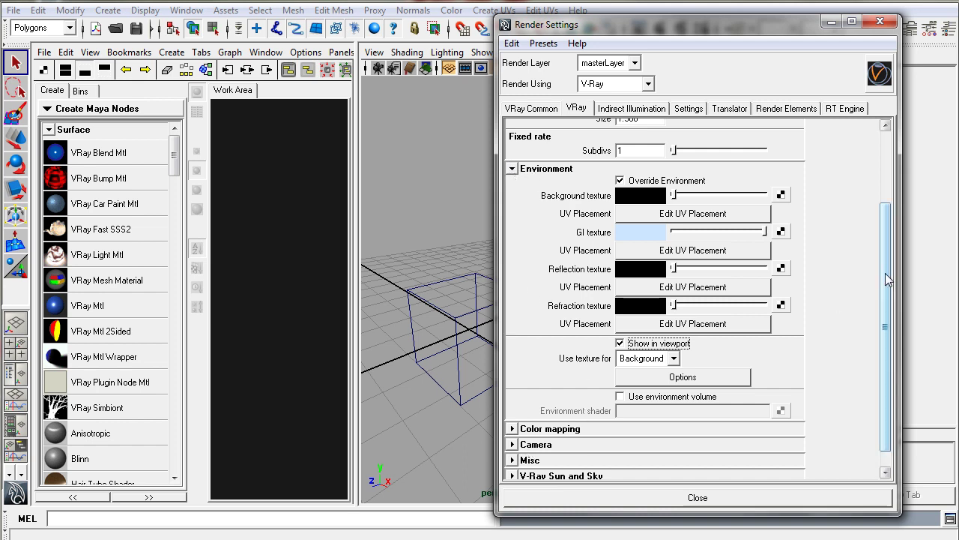
{"action": "left_click_drag", "start_coordinate": [878, 278], "coordinate": [889, 312]}
{"action": "left_click", "coordinate": [512, 455]}
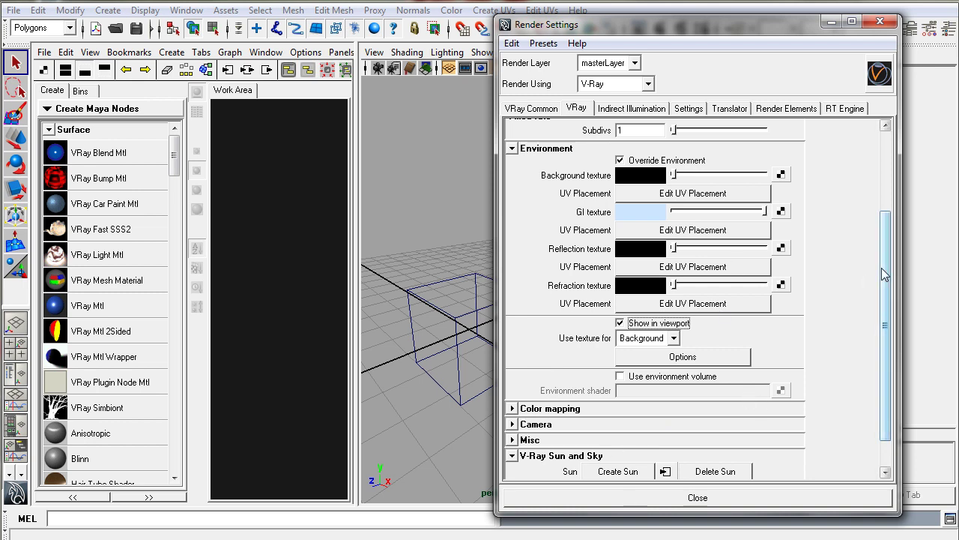
{"action": "scroll", "coordinate": [889, 300], "scroll_direction": "down", "scroll_amount": 2}
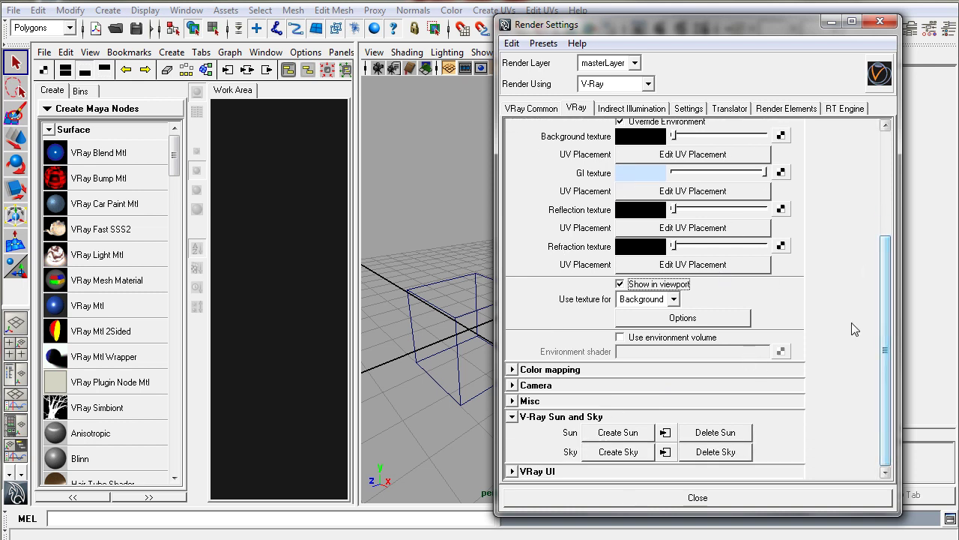
Create a V-Ray sun and raise it up and to the right with the Move tool.
{"action": "left_click", "coordinate": [610, 435]}
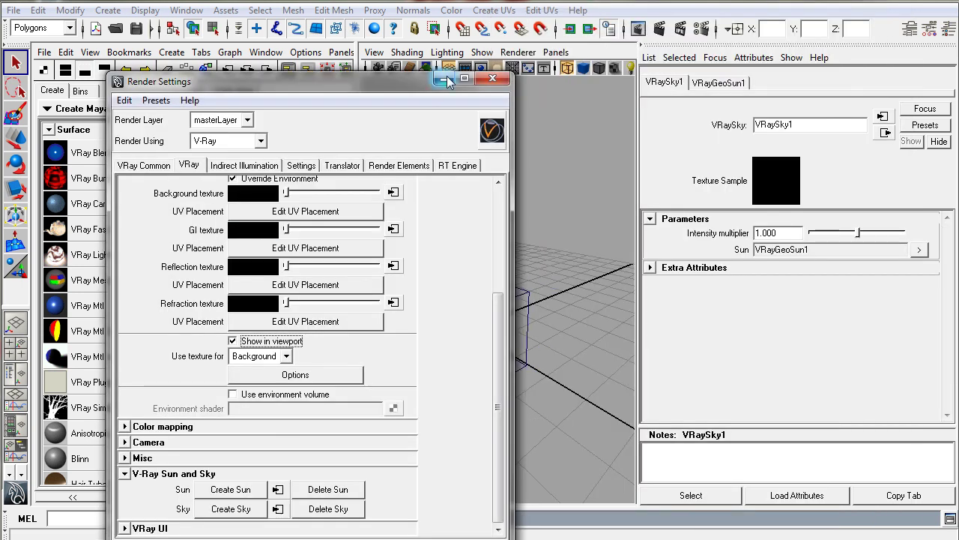
{"action": "left_click_drag", "start_coordinate": [643, 32], "coordinate": [279, 380]}
{"action": "scroll", "coordinate": [472, 272], "scroll_direction": "down", "scroll_amount": 10}
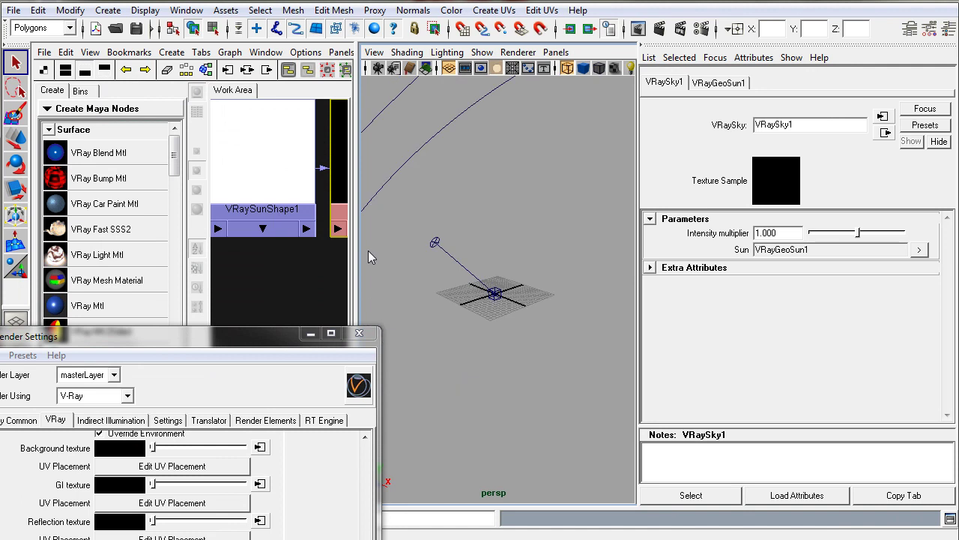
{"action": "left_click", "coordinate": [486, 268]}
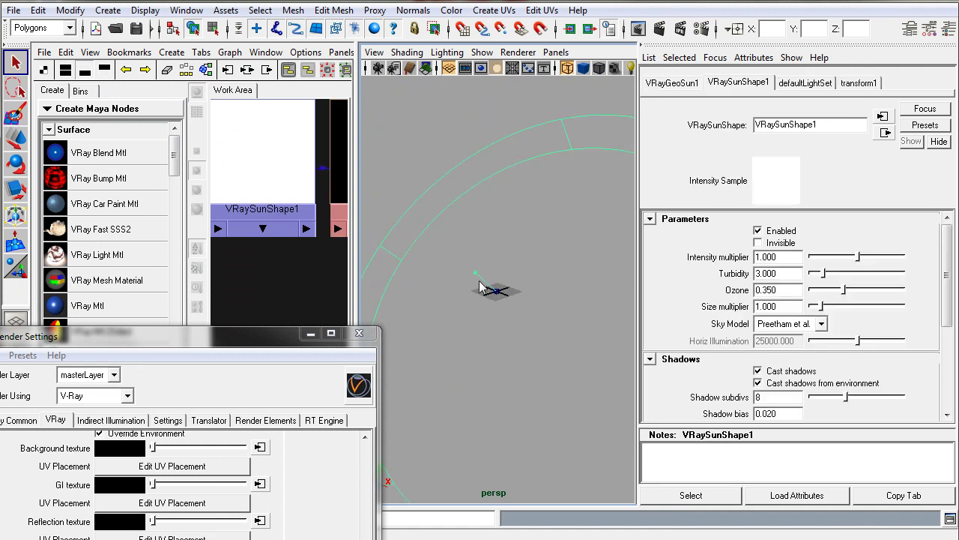
{"action": "key", "text": "w"}
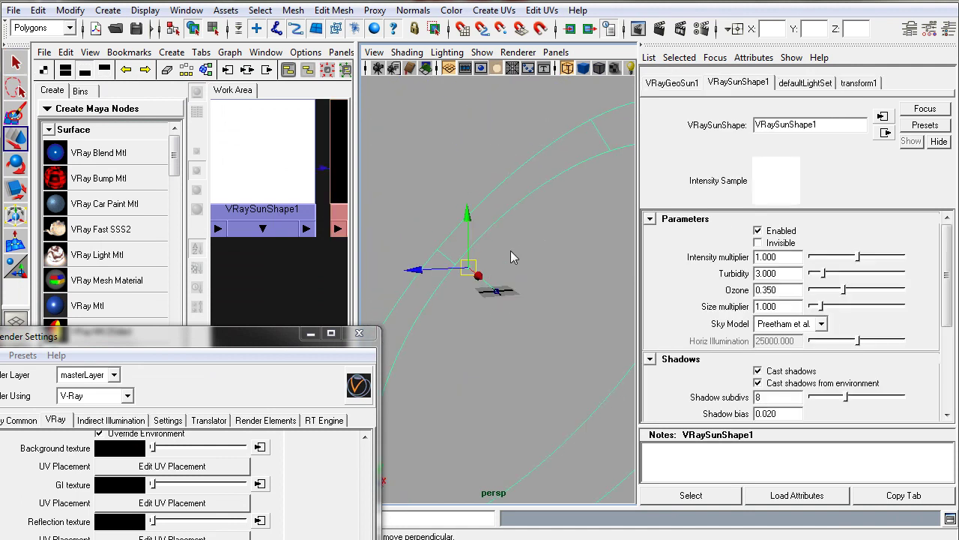
{"action": "left_click_drag", "start_coordinate": [472, 268], "coordinate": [546, 253]}
Inspect the VRaySky1 linked to the background texture in the Environment settings.
{"action": "left_click_drag", "start_coordinate": [264, 336], "coordinate": [625, 43]}
{"action": "scroll", "coordinate": [677, 230], "scroll_direction": "up", "scroll_amount": 4}
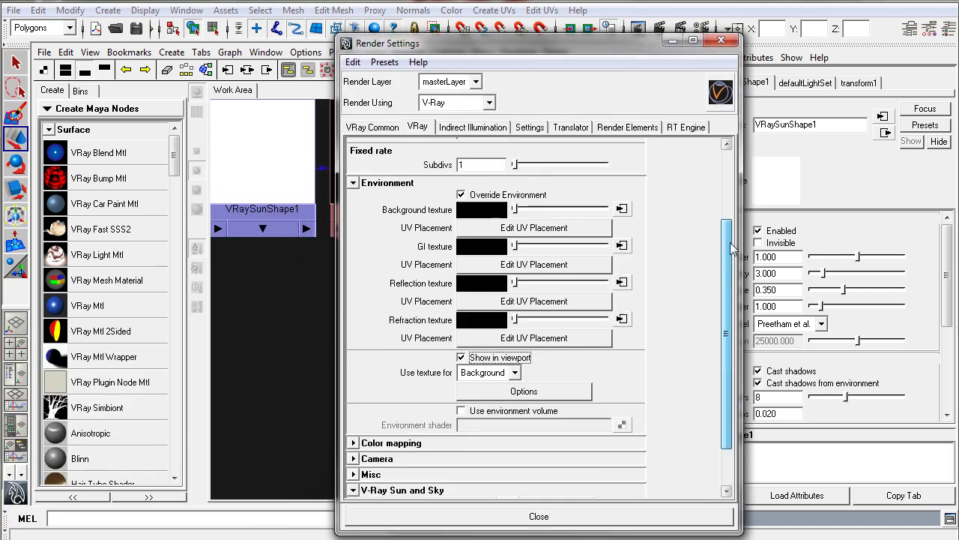
{"action": "left_click", "coordinate": [621, 236]}
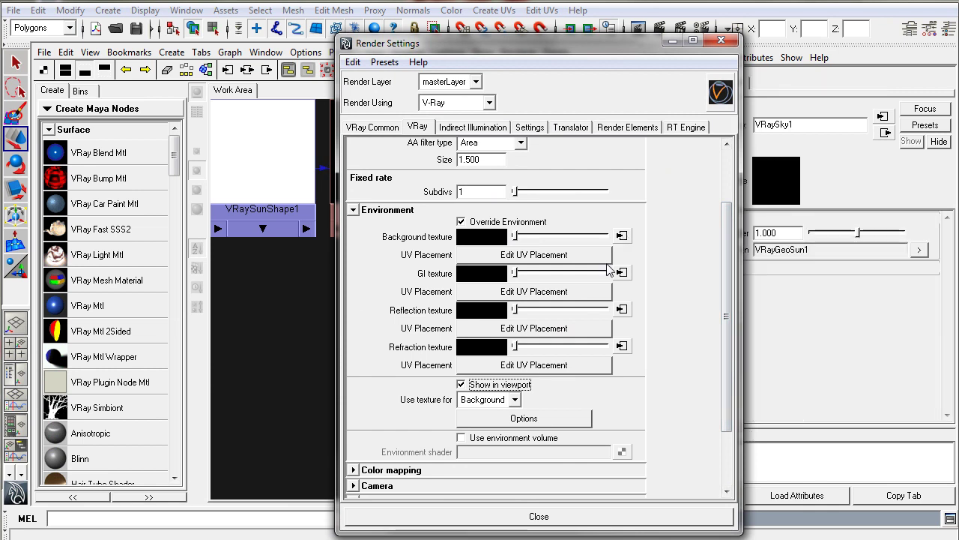
{"action": "left_click_drag", "start_coordinate": [649, 50], "coordinate": [505, 47]}
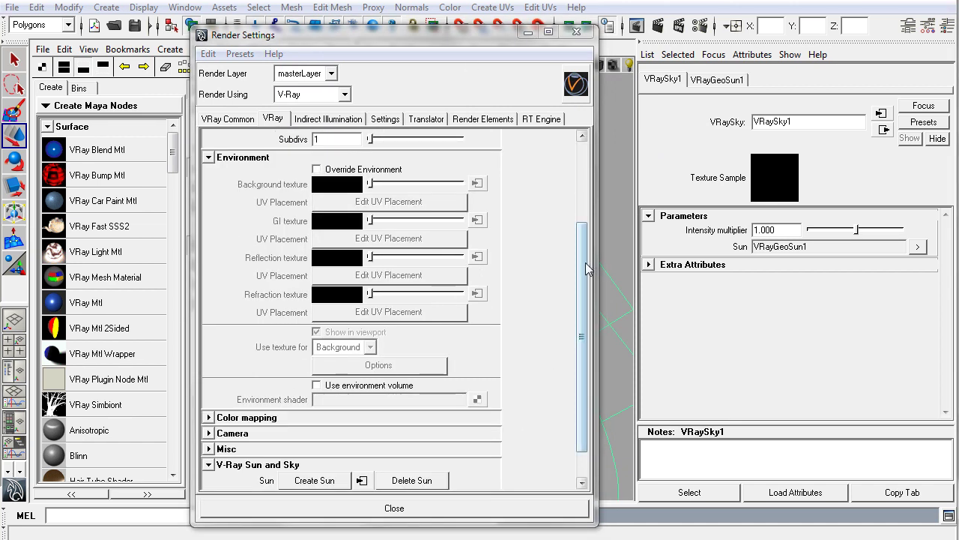
Expand Color mapping, keep the Linear multiply type, and enable Linear workflow.
{"action": "left_click_drag", "start_coordinate": [589, 265], "coordinate": [585, 294]}
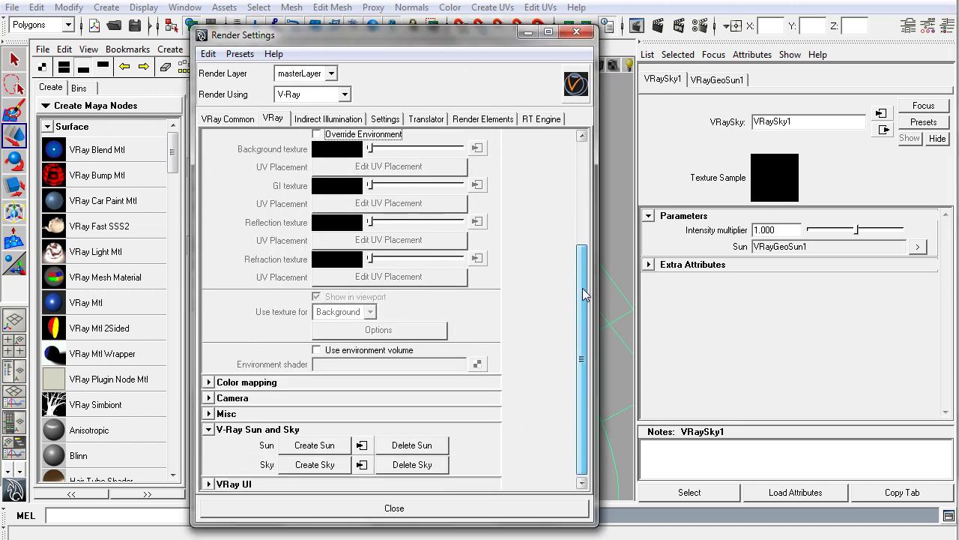
{"action": "left_click", "coordinate": [210, 382]}
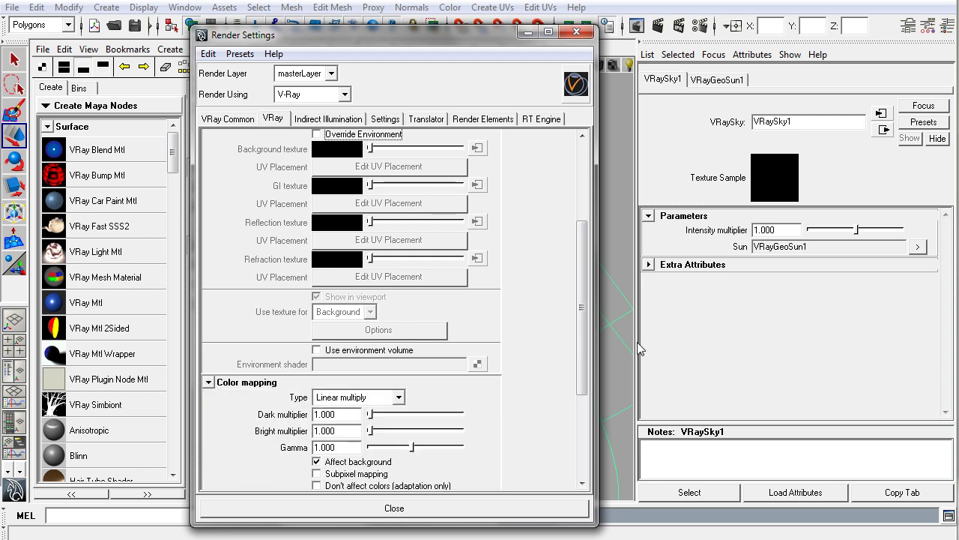
{"action": "left_click_drag", "start_coordinate": [582, 303], "coordinate": [580, 367]}
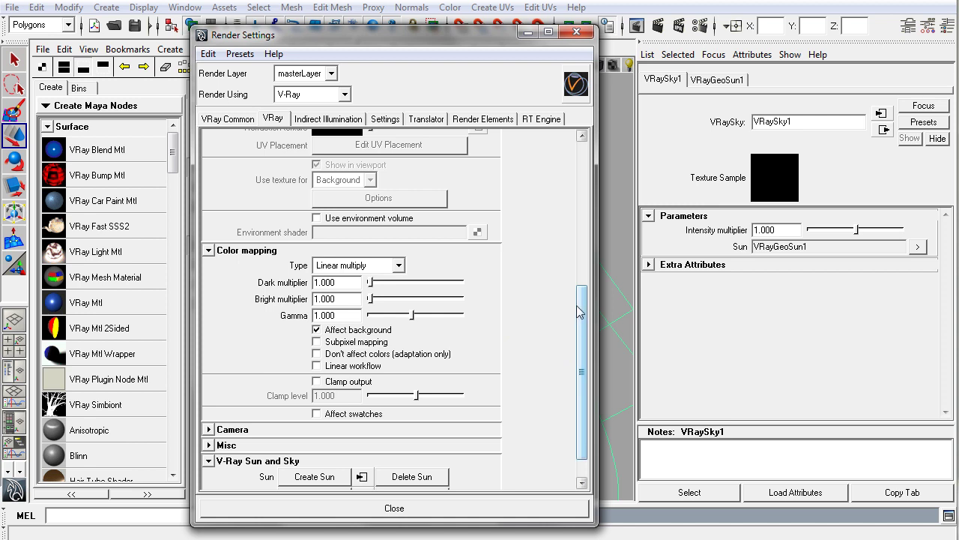
{"action": "left_click_drag", "start_coordinate": [586, 334], "coordinate": [586, 320]}
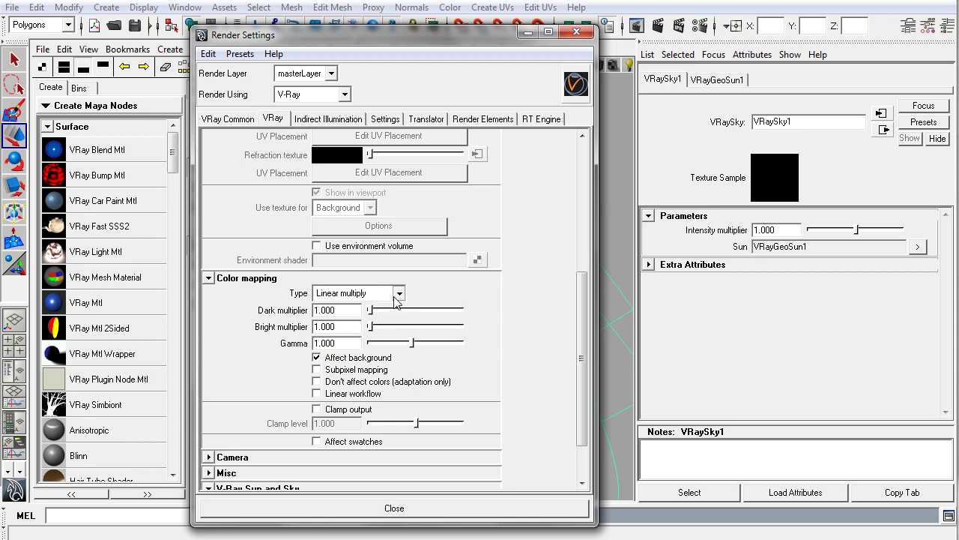
{"action": "left_click", "coordinate": [397, 294]}
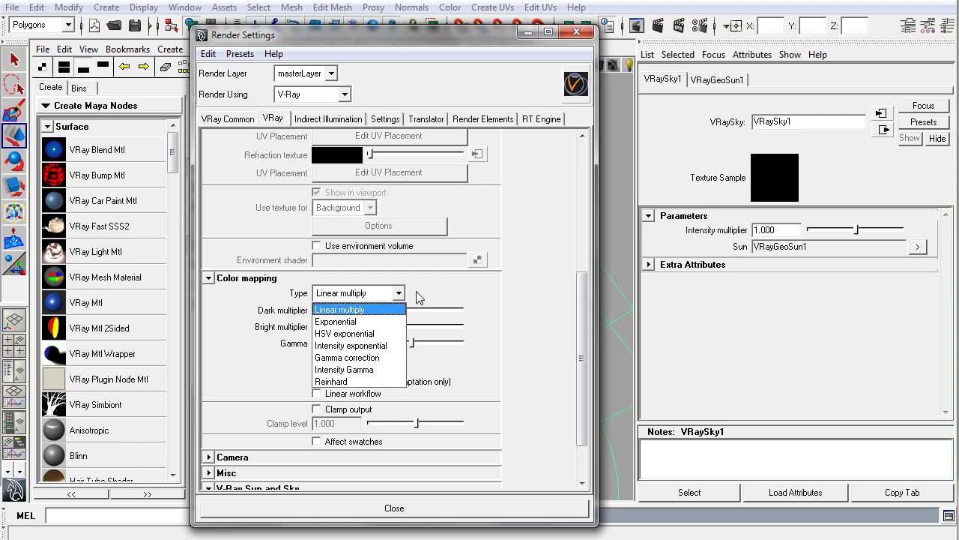
{"action": "left_click", "coordinate": [461, 290]}
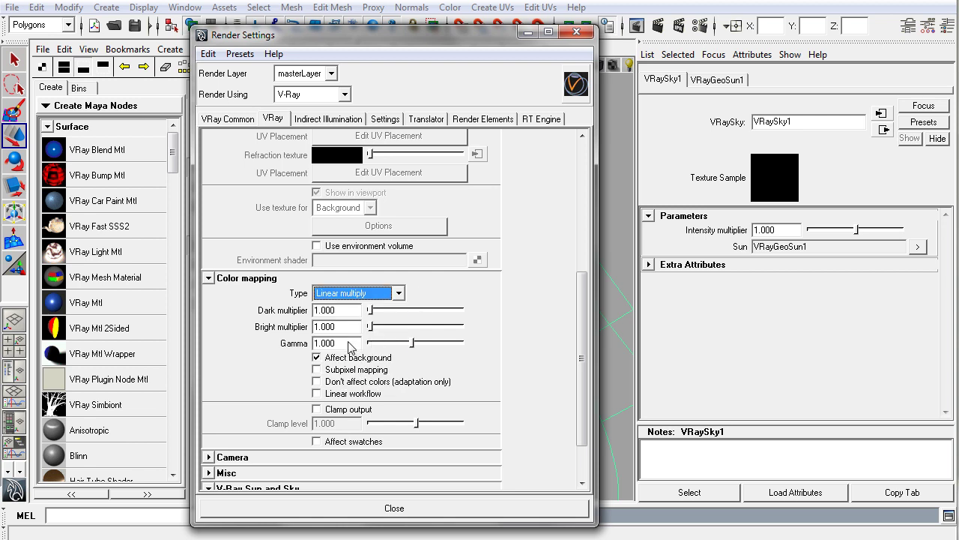
{"action": "left_click", "coordinate": [316, 393]}
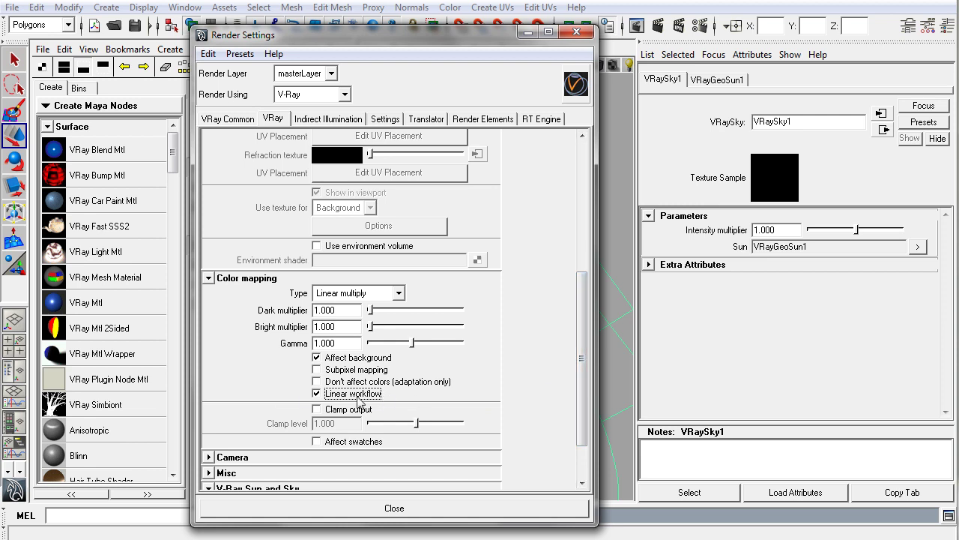
Set Gamma to 2.2 and enable Don't affect colors (adaptation only), leaving subpixel mapping off.
{"action": "double_click", "coordinate": [353, 344]}
{"action": "type", "text": "2.2"}
{"action": "key", "text": "Return"}
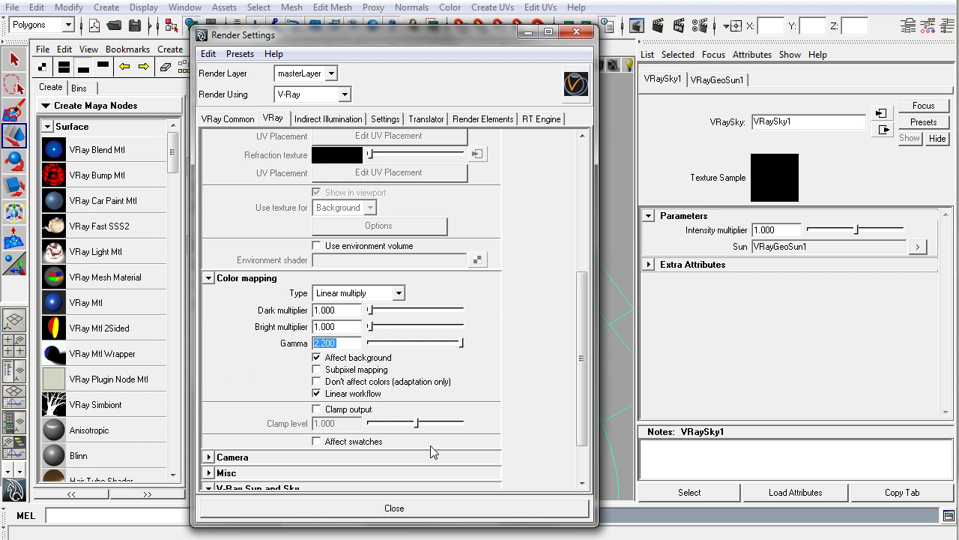
{"action": "left_click", "coordinate": [317, 381]}
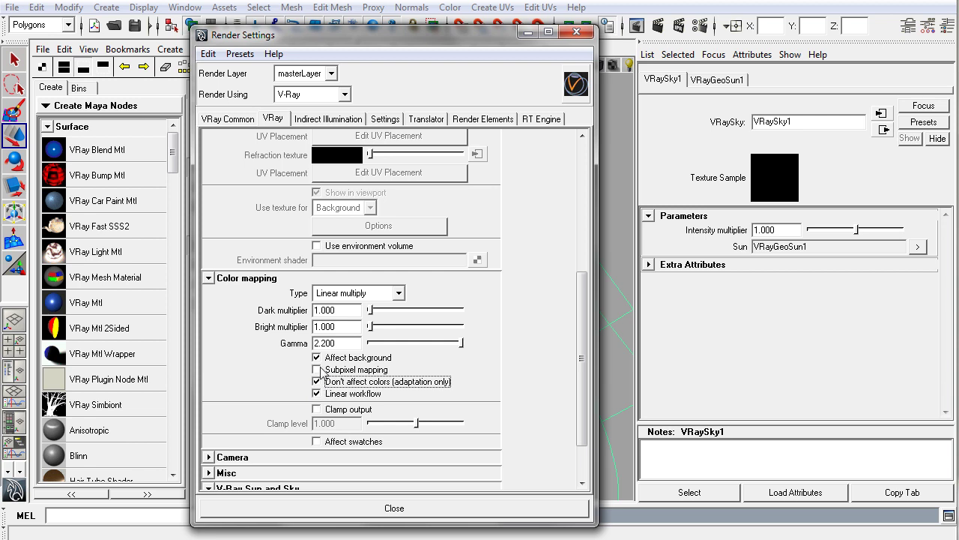
{"action": "left_click", "coordinate": [317, 369]}
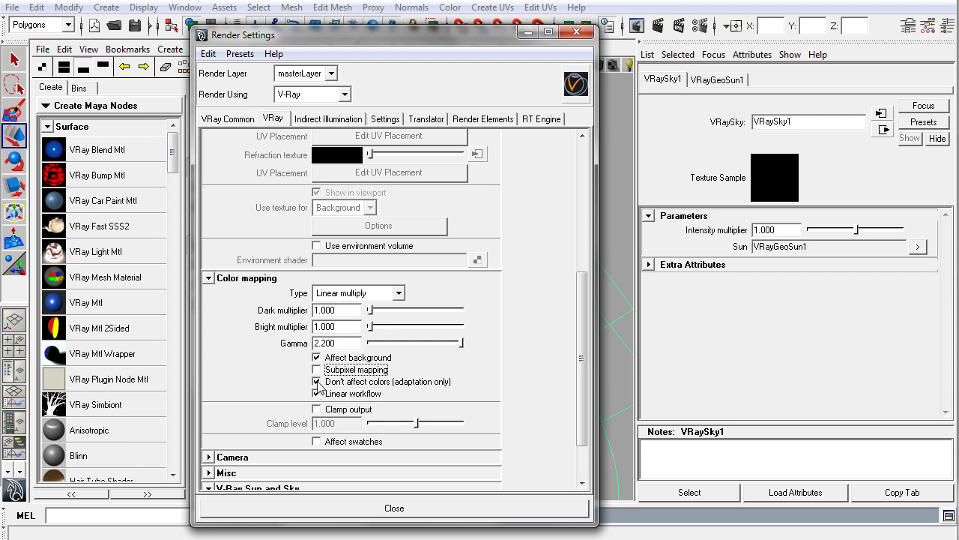
{"action": "left_click", "coordinate": [318, 370]}
Confirm the colour mapping type stays Linear multiply.
{"action": "left_click", "coordinate": [398, 293]}
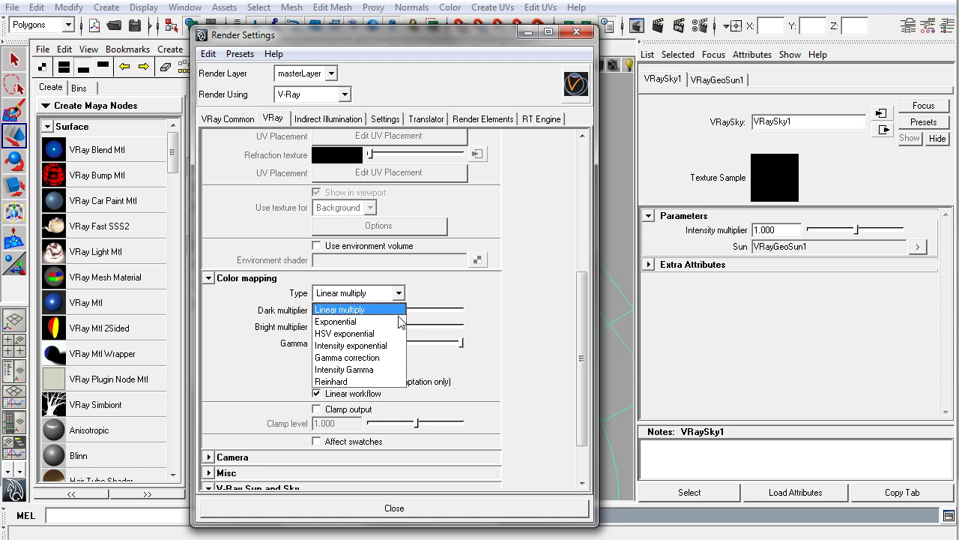
{"action": "left_click", "coordinate": [402, 297]}
{"action": "left_click", "coordinate": [400, 295]}
{"action": "left_click", "coordinate": [393, 311]}
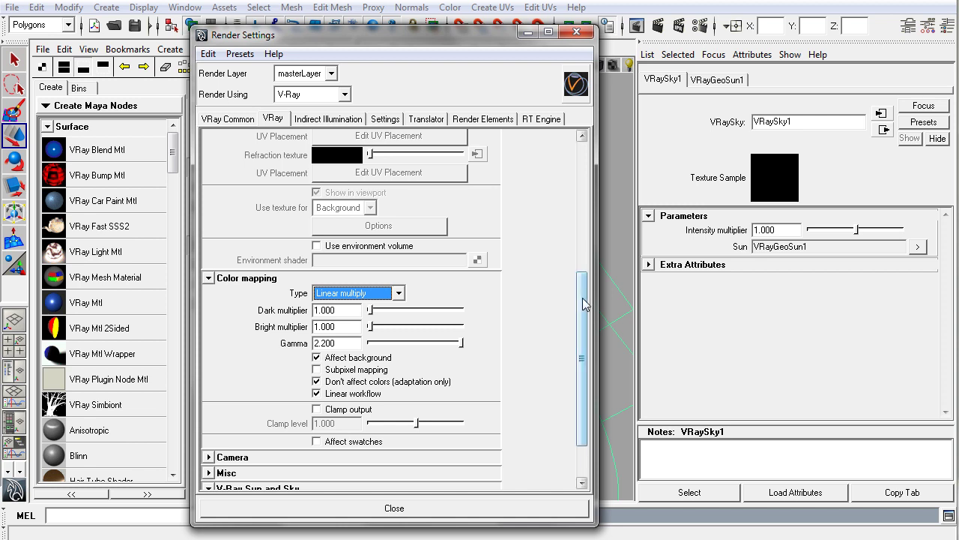
{"action": "scroll", "coordinate": [584, 304], "scroll_direction": "down", "scroll_amount": 1}
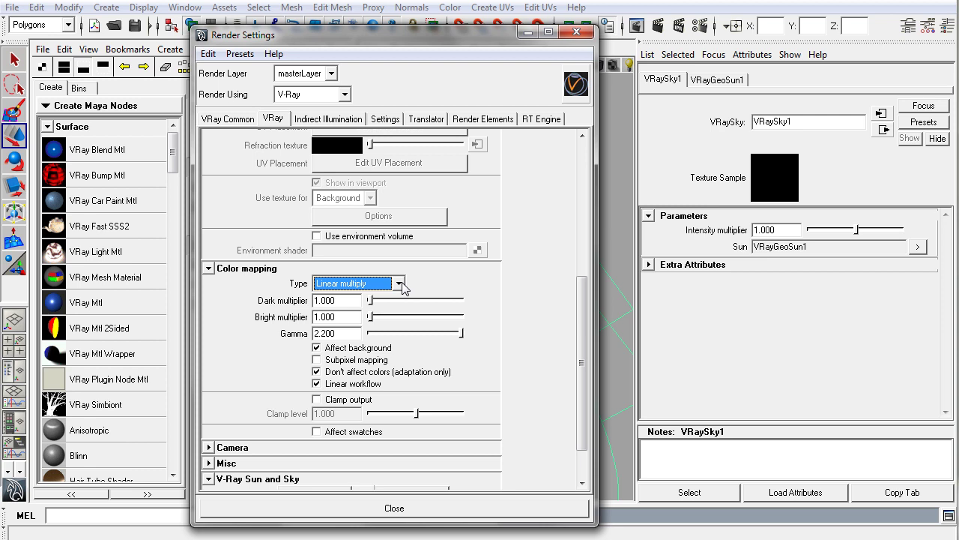
{"action": "left_click", "coordinate": [399, 284]}
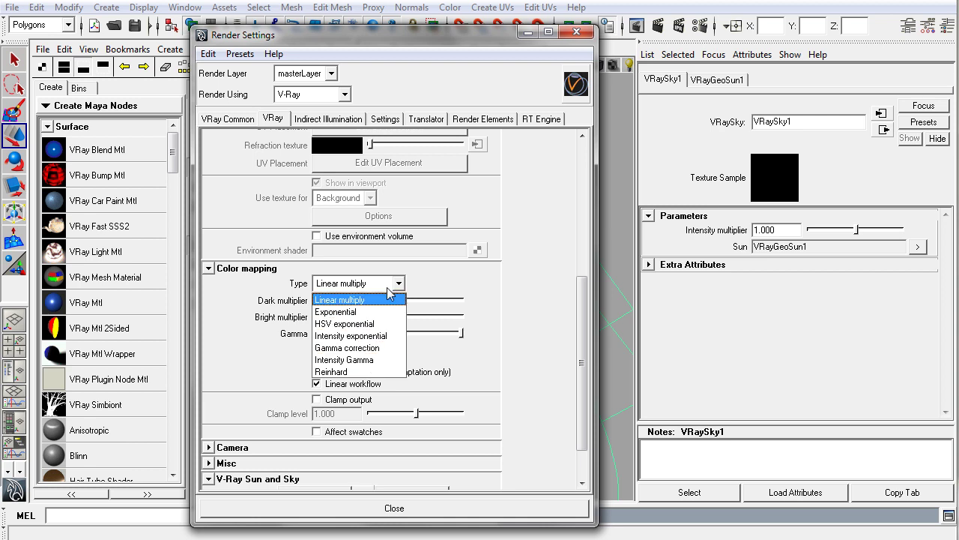
{"action": "left_click", "coordinate": [457, 281]}
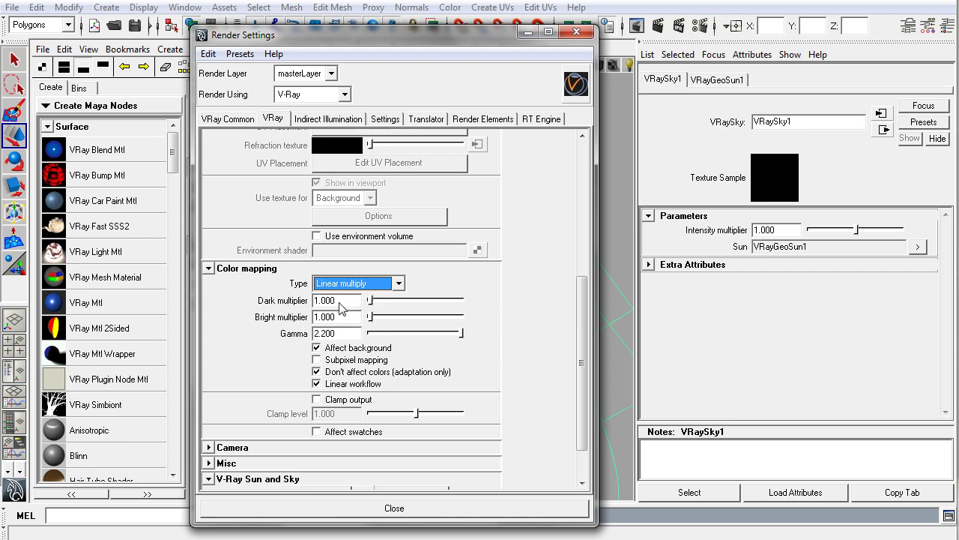
{"action": "left_click", "coordinate": [341, 320]}
{"action": "left_click", "coordinate": [349, 299]}
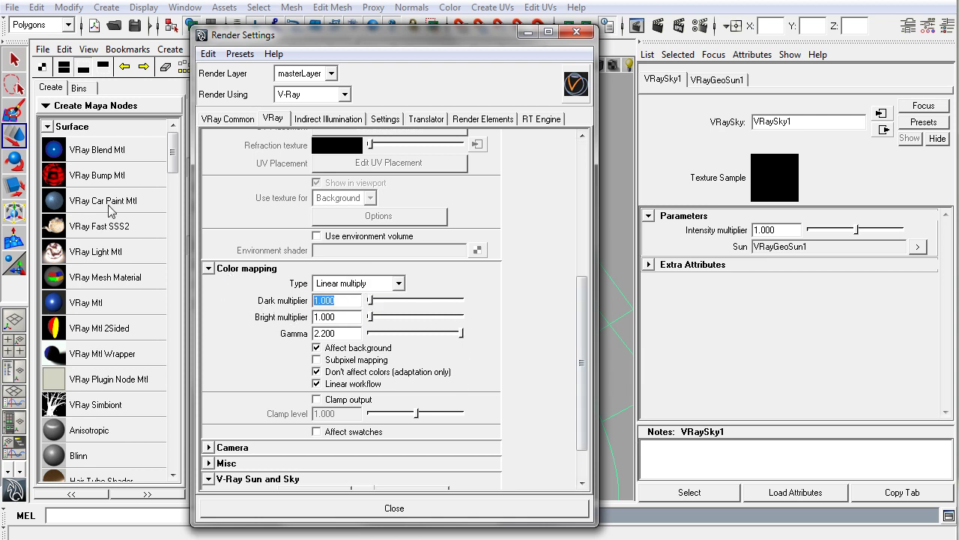
{"action": "left_click", "coordinate": [14, 135]}
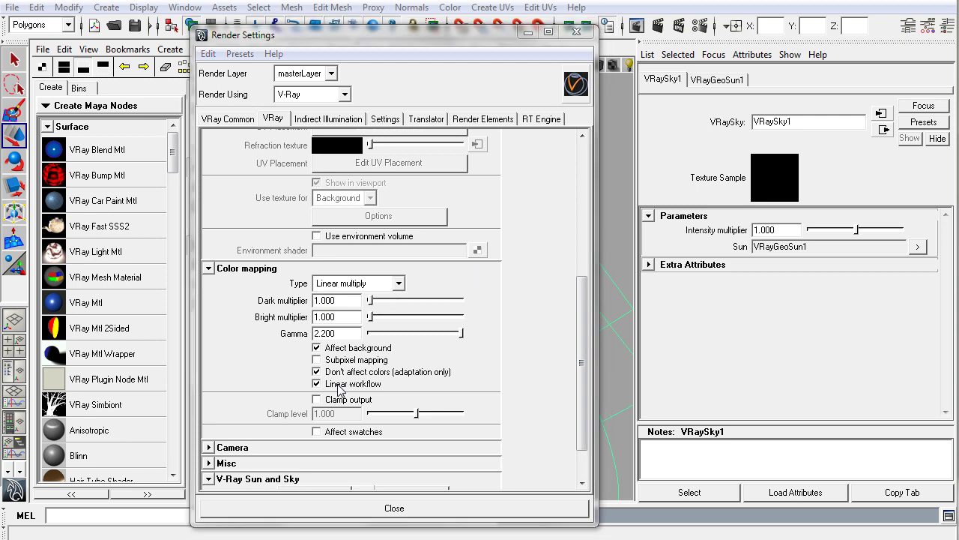
Expand the Camera rollout and keep the camera type as Standard.
{"action": "left_click", "coordinate": [575, 358]}
{"action": "scroll", "coordinate": [576, 358], "scroll_direction": "down", "scroll_amount": 2}
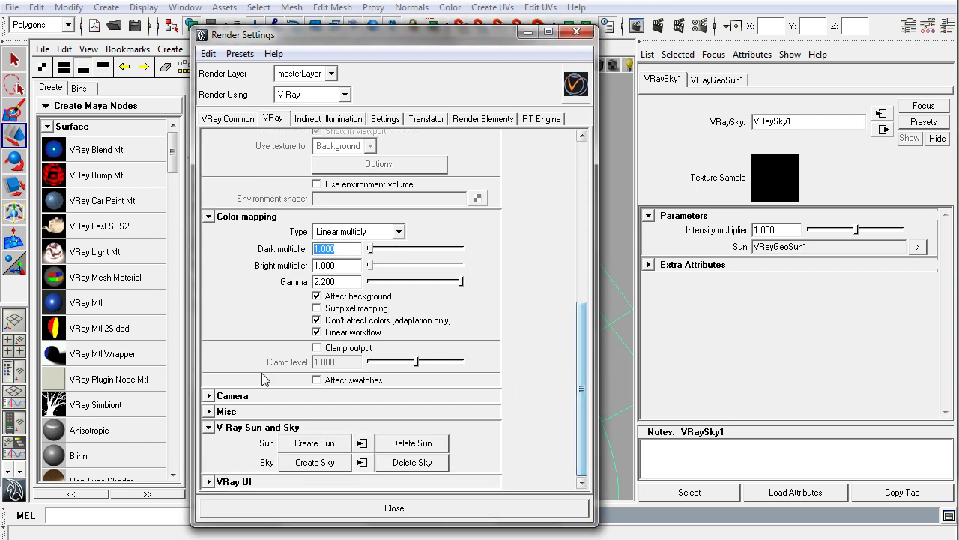
{"action": "left_click", "coordinate": [209, 395]}
{"action": "scroll", "coordinate": [558, 367], "scroll_direction": "down", "scroll_amount": 5}
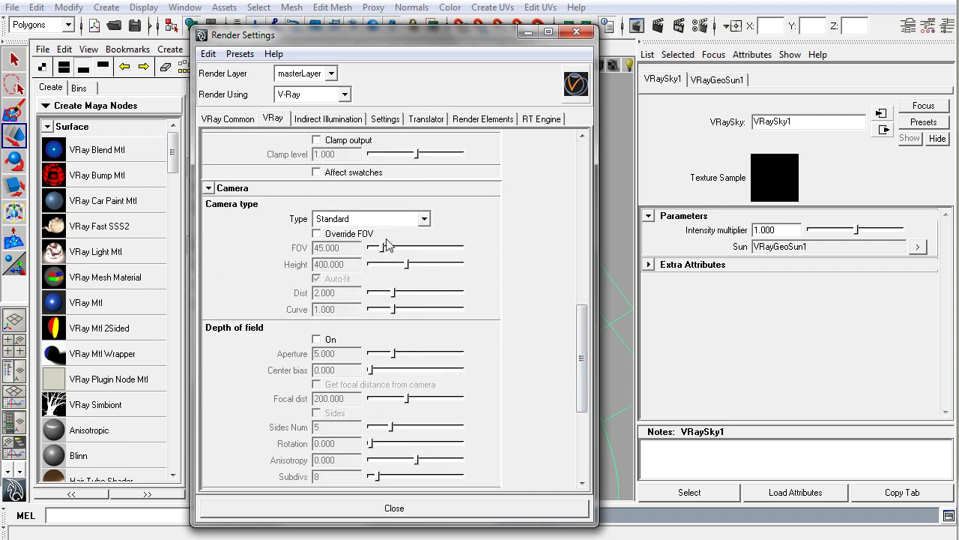
{"action": "left_click", "coordinate": [424, 220]}
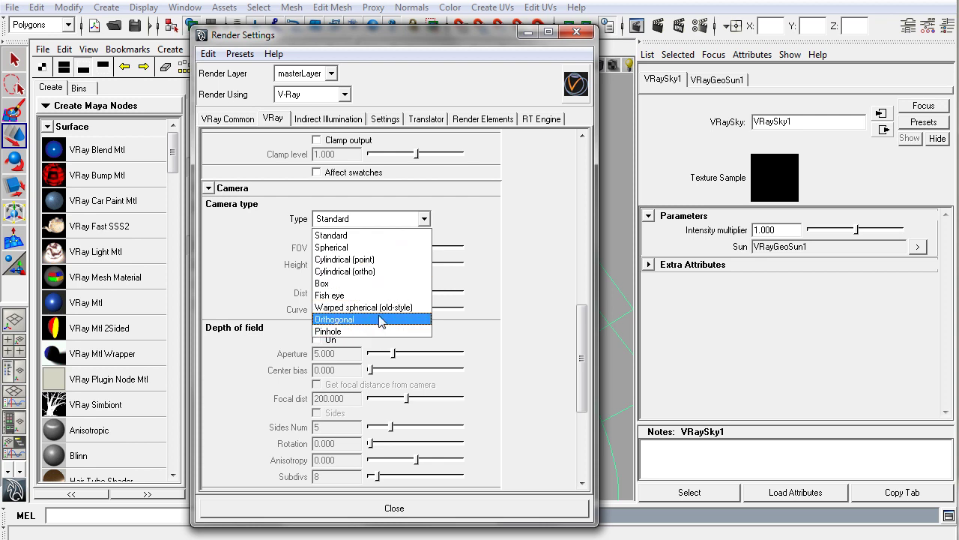
{"action": "left_click", "coordinate": [368, 235]}
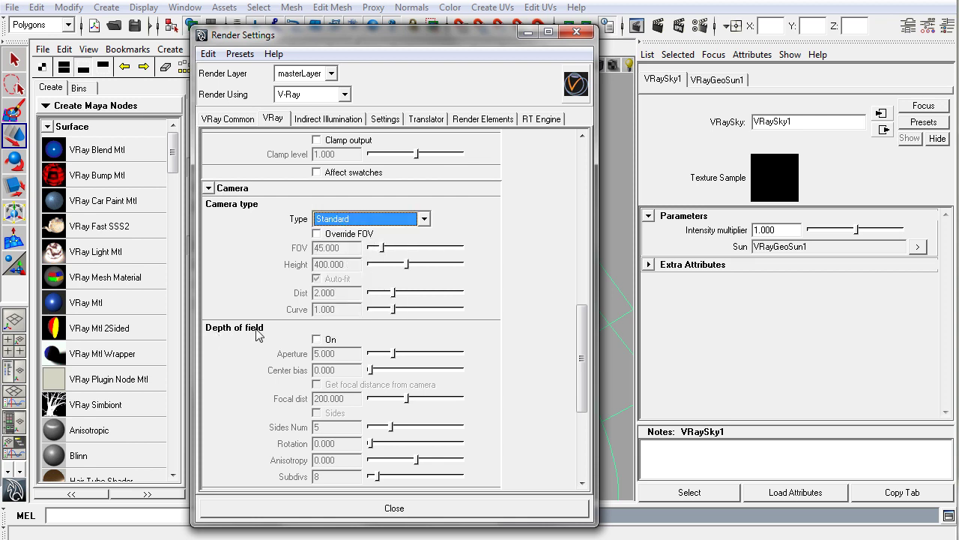
Enable depth of field in the V-Ray camera settings and enter an aperture of 16.
{"action": "scroll", "coordinate": [582, 312], "scroll_direction": "down", "scroll_amount": 3}
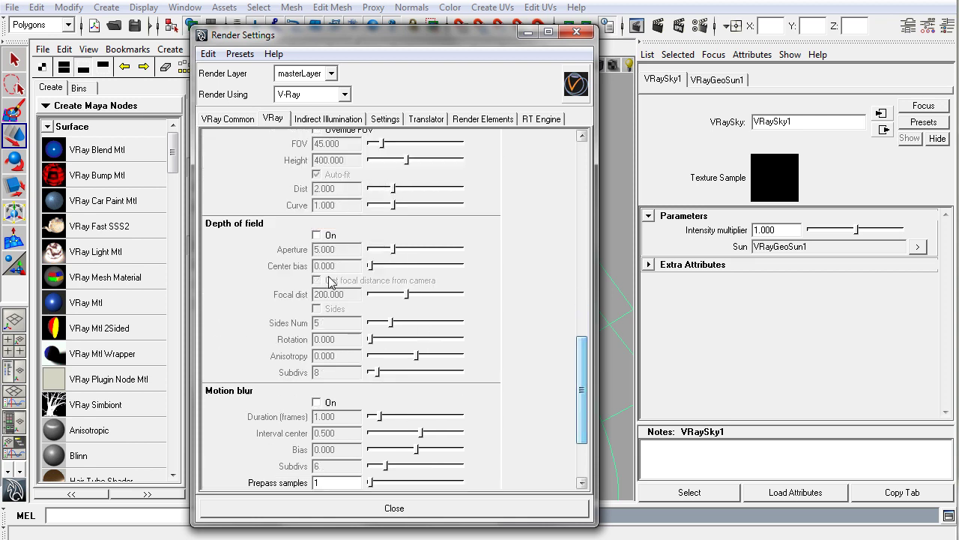
{"action": "left_click", "coordinate": [318, 235]}
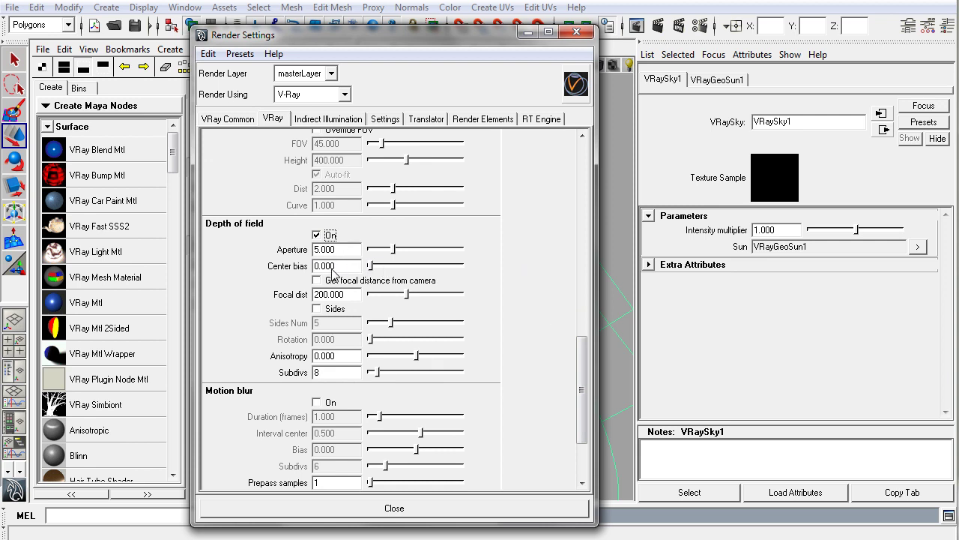
{"action": "double_click", "coordinate": [349, 296]}
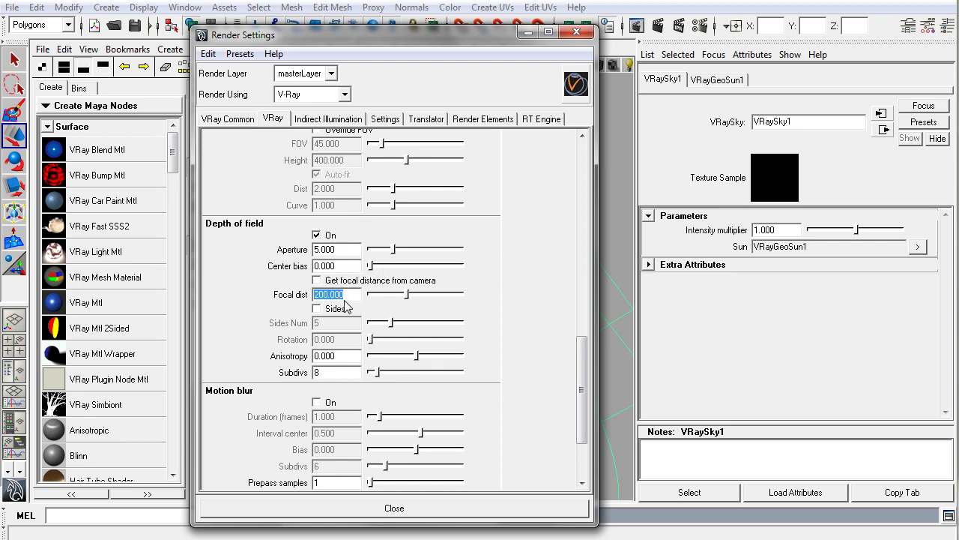
{"action": "double_click", "coordinate": [350, 255]}
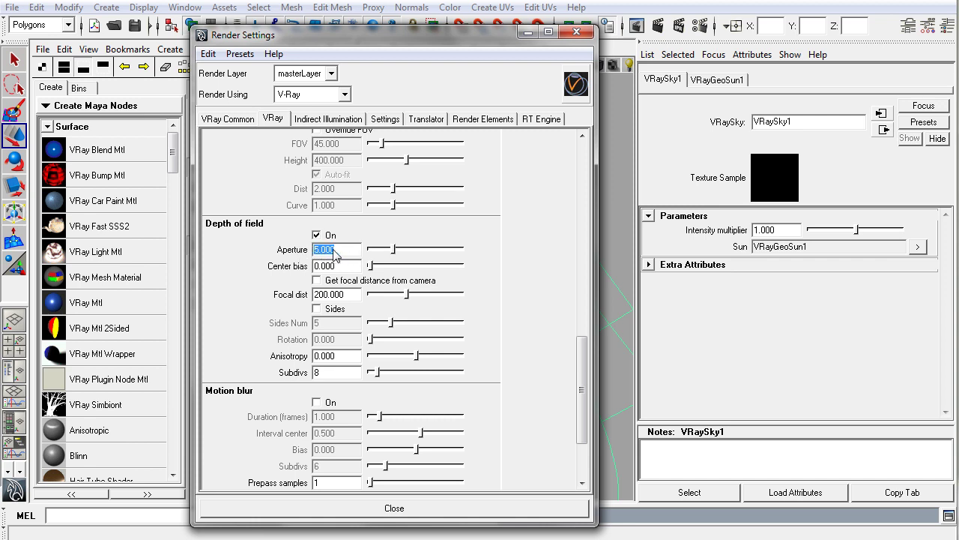
{"action": "mouse_move", "coordinate": [343, 250]}
{"action": "left_mouse_down"}
{"action": "mouse_move", "coordinate": [313, 261]}
{"action": "mouse_move", "coordinate": [345, 257]}
{"action": "left_mouse_up"}
{"action": "type", "text": "16"}
{"action": "left_click", "coordinate": [341, 271]}
Change the aperture from 16 to 1, leaving focal distance at 200.
{"action": "left_click_drag", "start_coordinate": [344, 250], "coordinate": [278, 259]}
{"action": "left_click_drag", "start_coordinate": [347, 250], "coordinate": [279, 260]}
{"action": "type", "text": "1"}
{"action": "key", "text": "Return"}
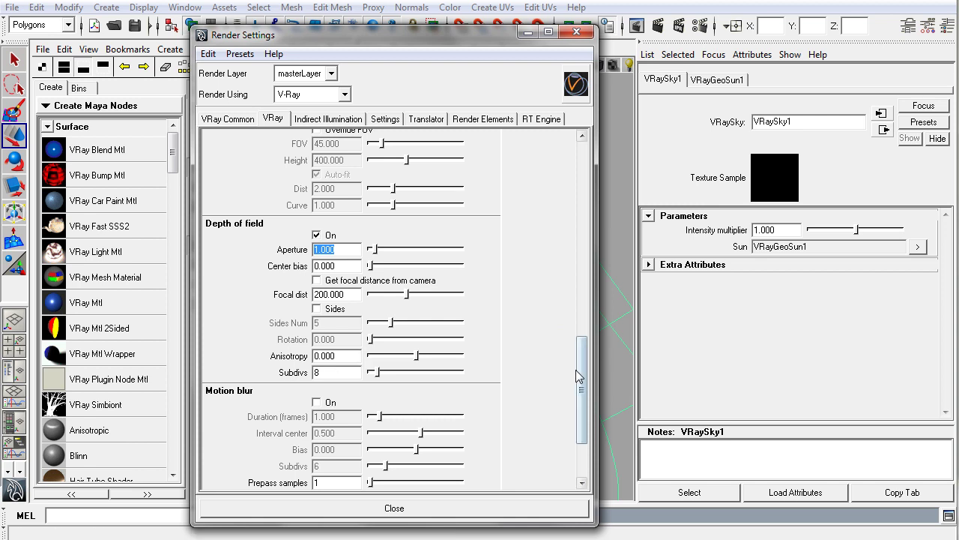
{"action": "left_click_drag", "start_coordinate": [578, 370], "coordinate": [583, 415]}
{"action": "left_click", "coordinate": [316, 296]}
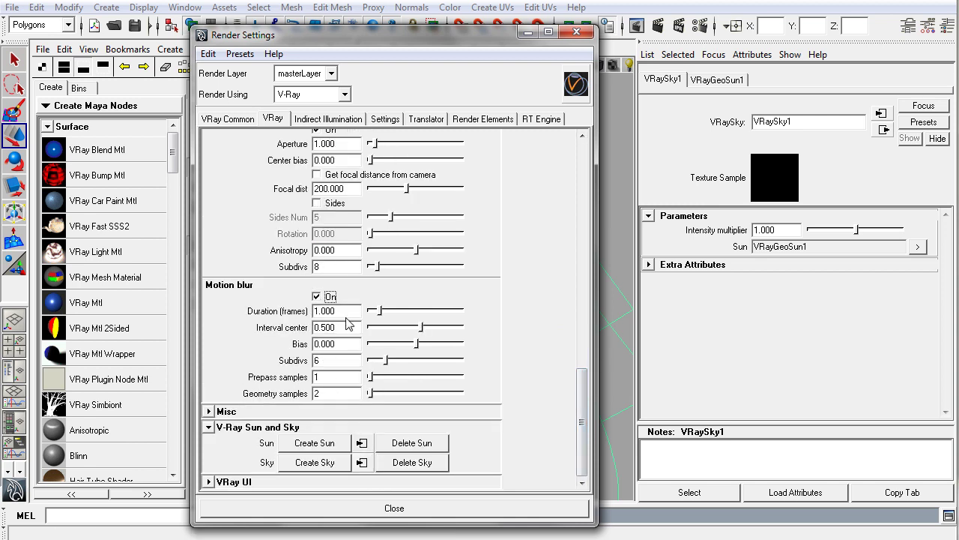
{"action": "left_click", "coordinate": [346, 312]}
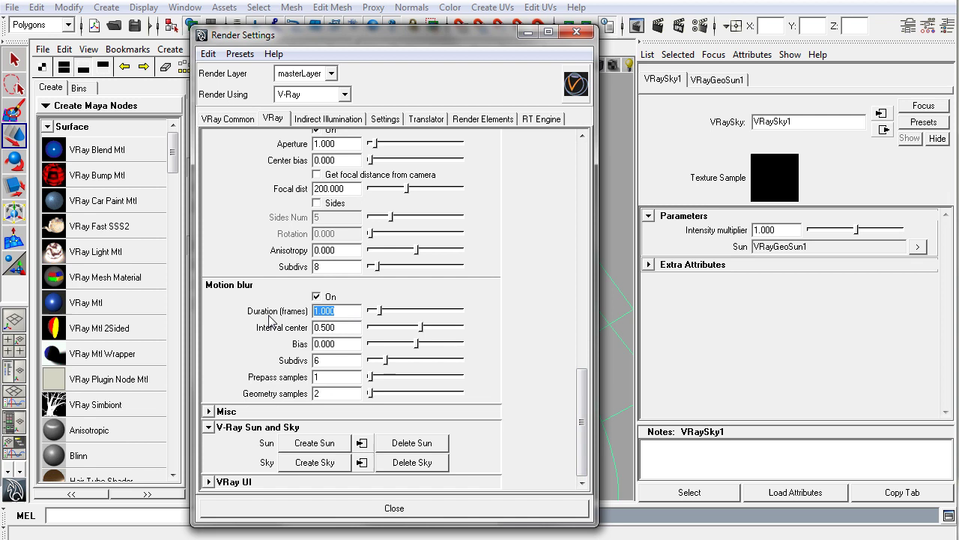
{"action": "left_click", "coordinate": [354, 329]}
{"action": "left_click", "coordinate": [343, 311]}
{"action": "left_click", "coordinate": [316, 297]}
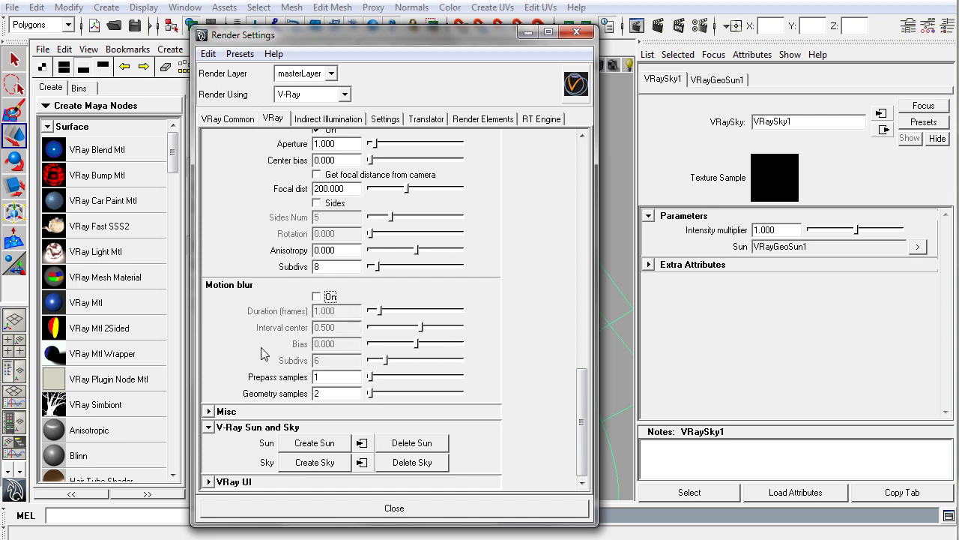